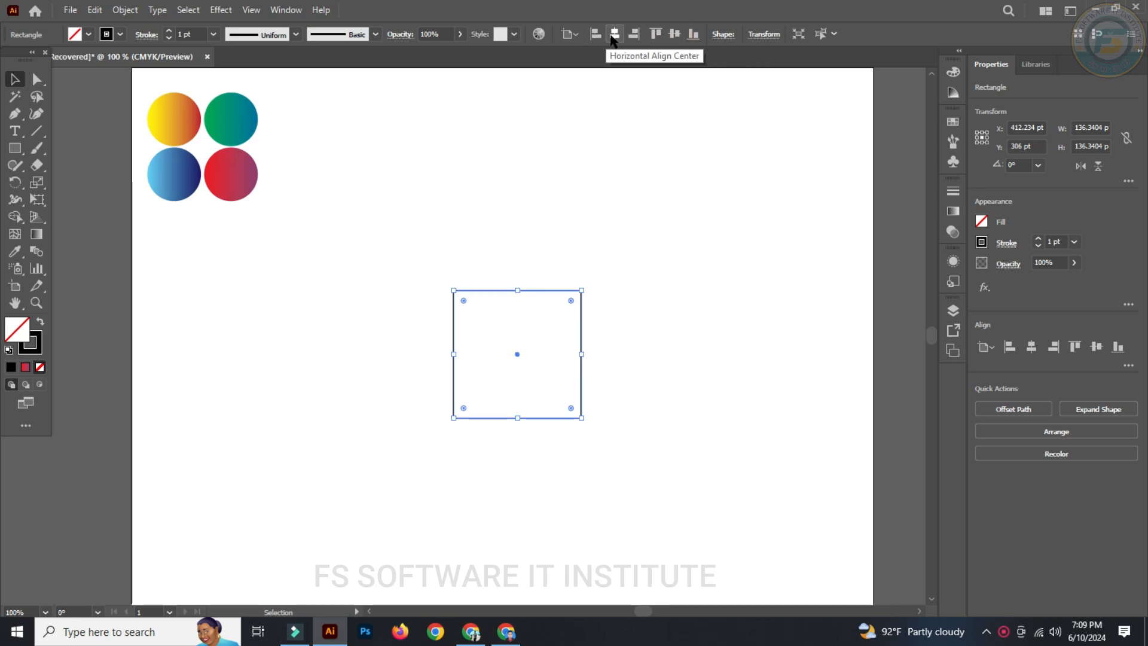
Step: Center the square horizontally on the artboard and draw a circle about 273 pt in diameter centered on its upper-left corner
{"action": "left_click", "coordinate": [604, 36]}
{"action": "left_click", "coordinate": [619, 265]}
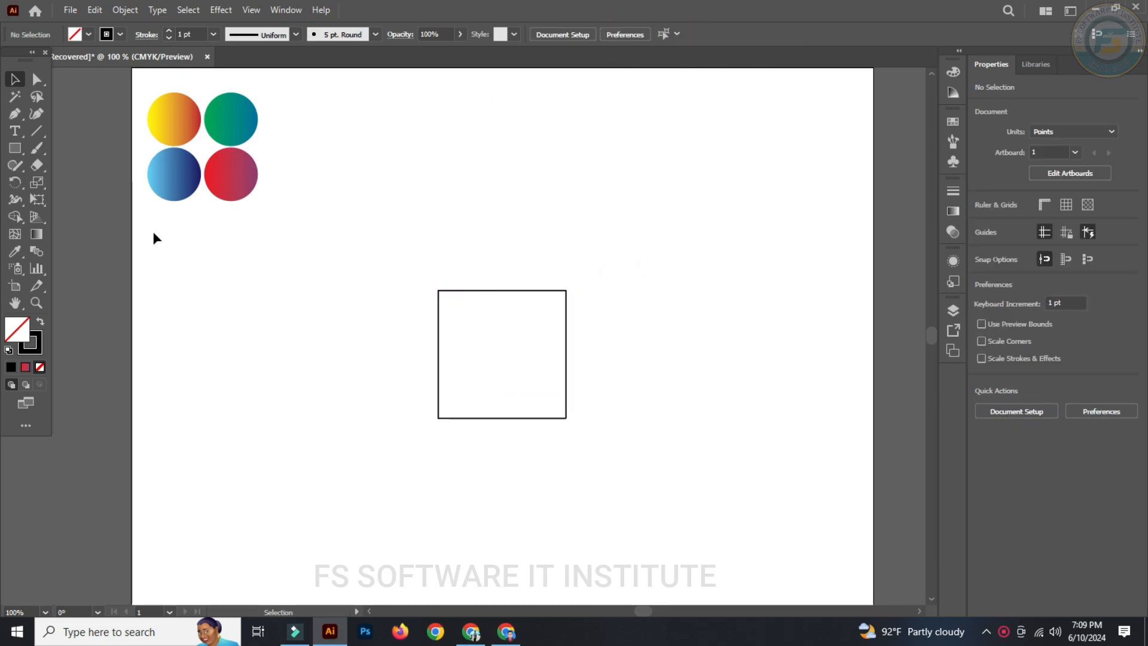
{"action": "left_click_drag", "start_coordinate": [17, 153], "coordinate": [66, 181]}
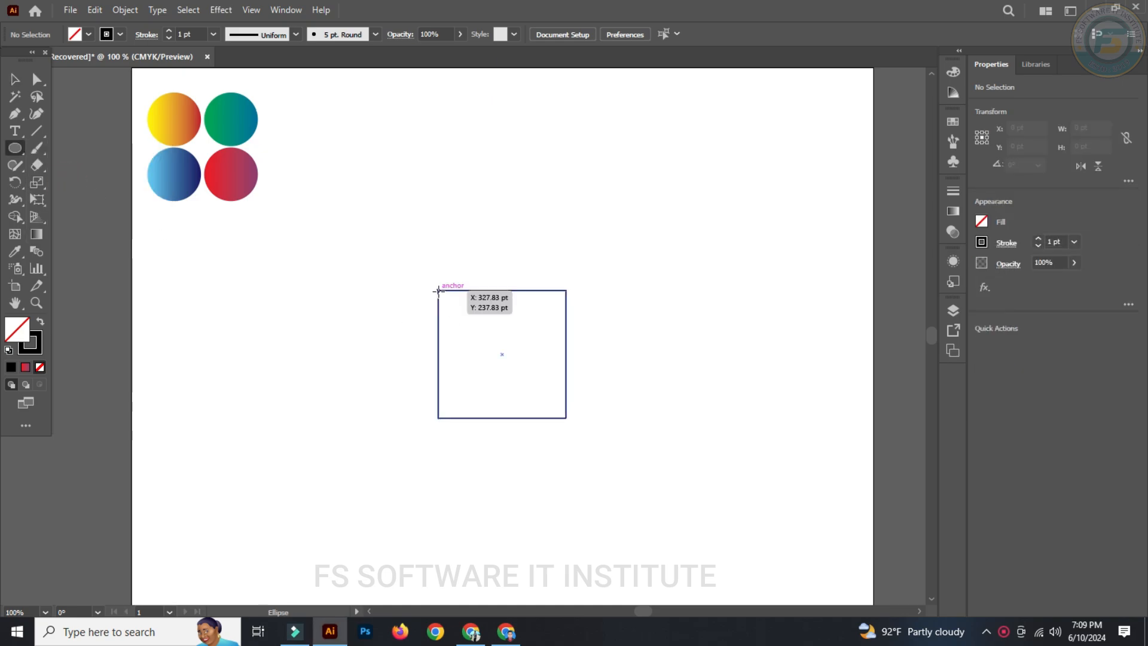
{"action": "left_click_drag", "start_coordinate": [438, 291], "coordinate": [533, 421]}
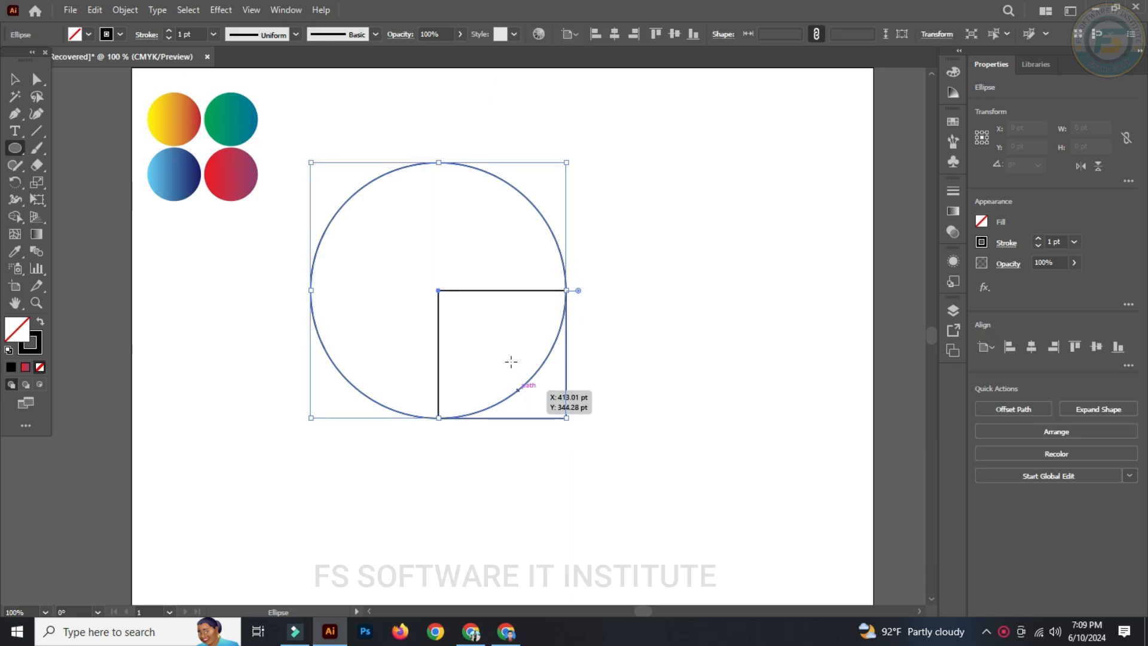
{"action": "left_click", "coordinate": [15, 79]}
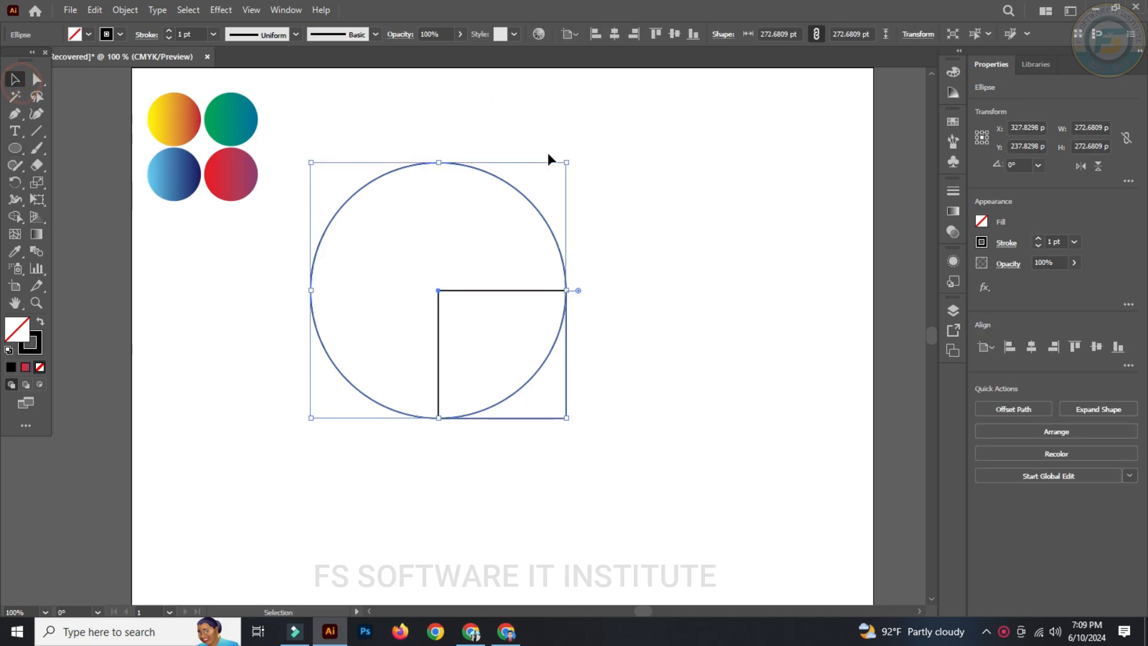
Step: Duplicate the circle horizontally so the copy is centered on the square's upper-right corner
{"action": "left_click", "coordinate": [594, 145]}
{"action": "left_click", "coordinate": [534, 205]}
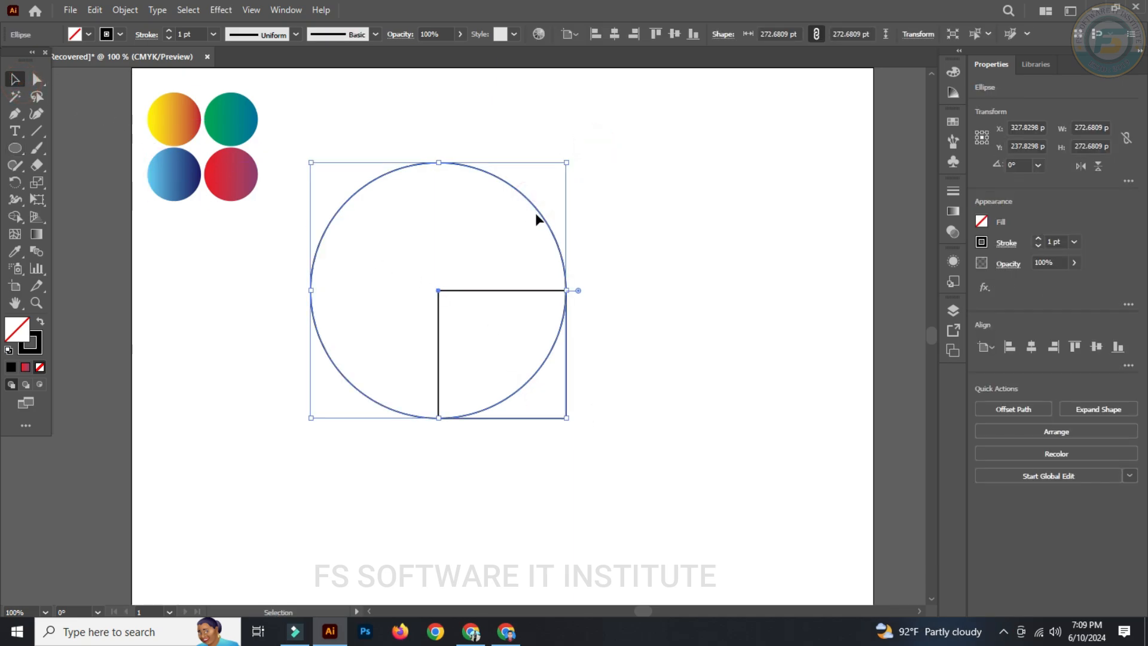
{"action": "left_click_drag", "start_coordinate": [544, 213], "coordinate": [671, 226]}
{"action": "left_click", "coordinate": [724, 137]}
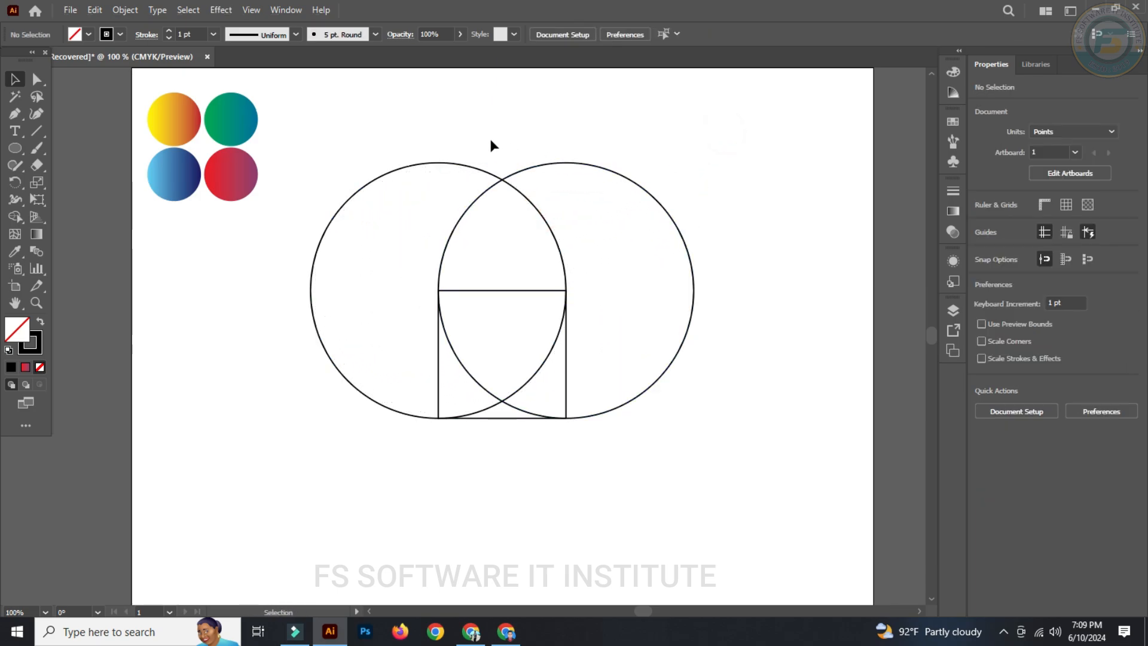
Step: Duplicate both circles straight down so the copies are centered on the square's two lower corners
{"action": "left_click_drag", "start_coordinate": [461, 167], "coordinate": [565, 210]}
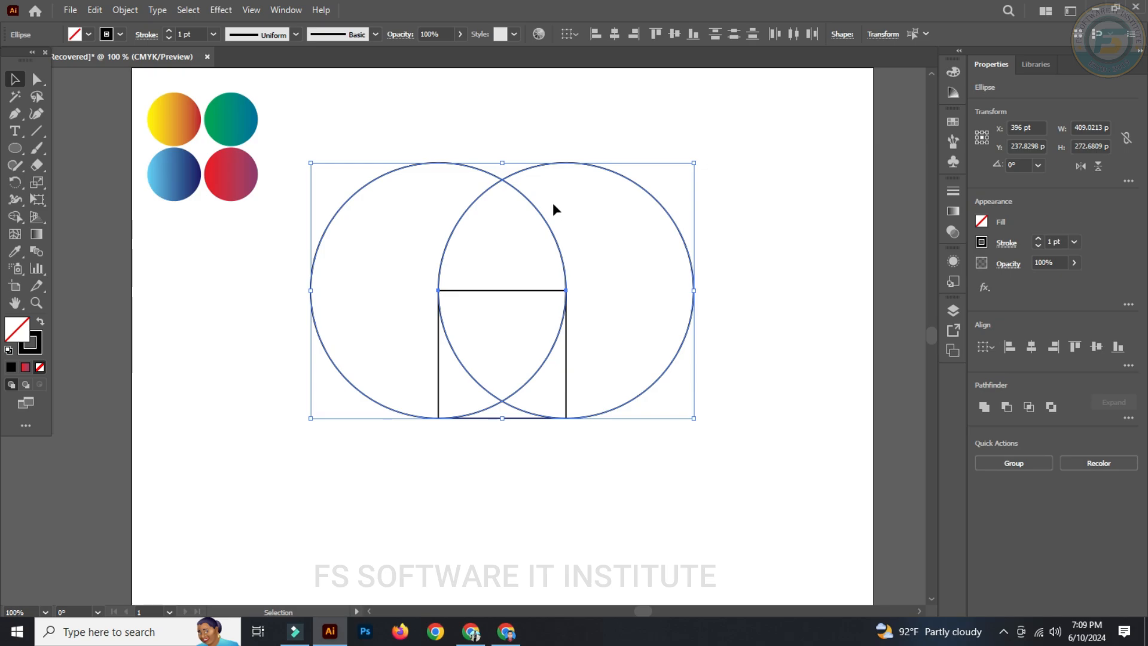
{"action": "left_click_drag", "start_coordinate": [503, 181], "coordinate": [496, 311]}
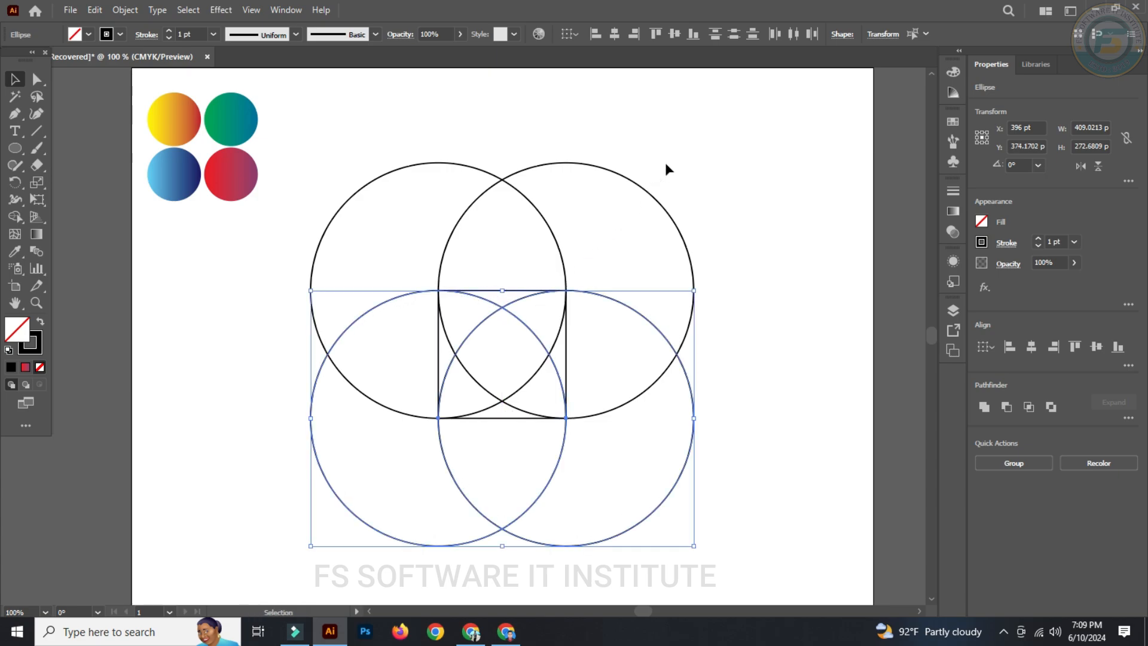
{"action": "left_click", "coordinate": [689, 152]}
Step: Select the square and all four circles and remove the four outer circle regions with the Shape Builder, leaving four petals
{"action": "left_click_drag", "start_coordinate": [327, 155], "coordinate": [711, 498]}
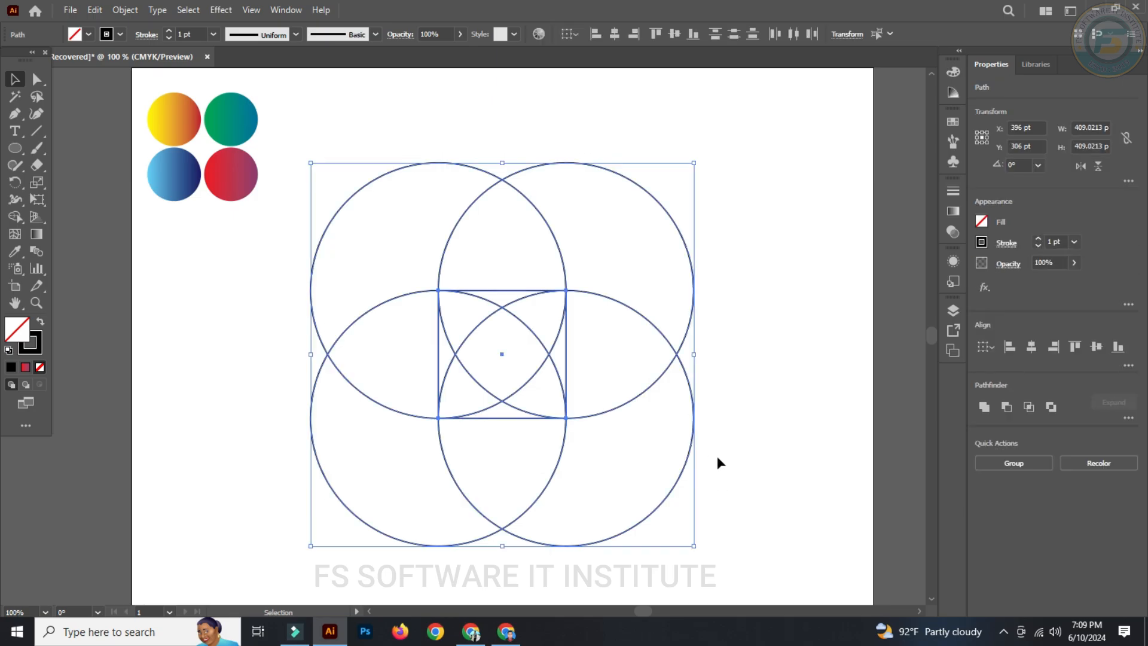
{"action": "left_click", "coordinate": [15, 217]}
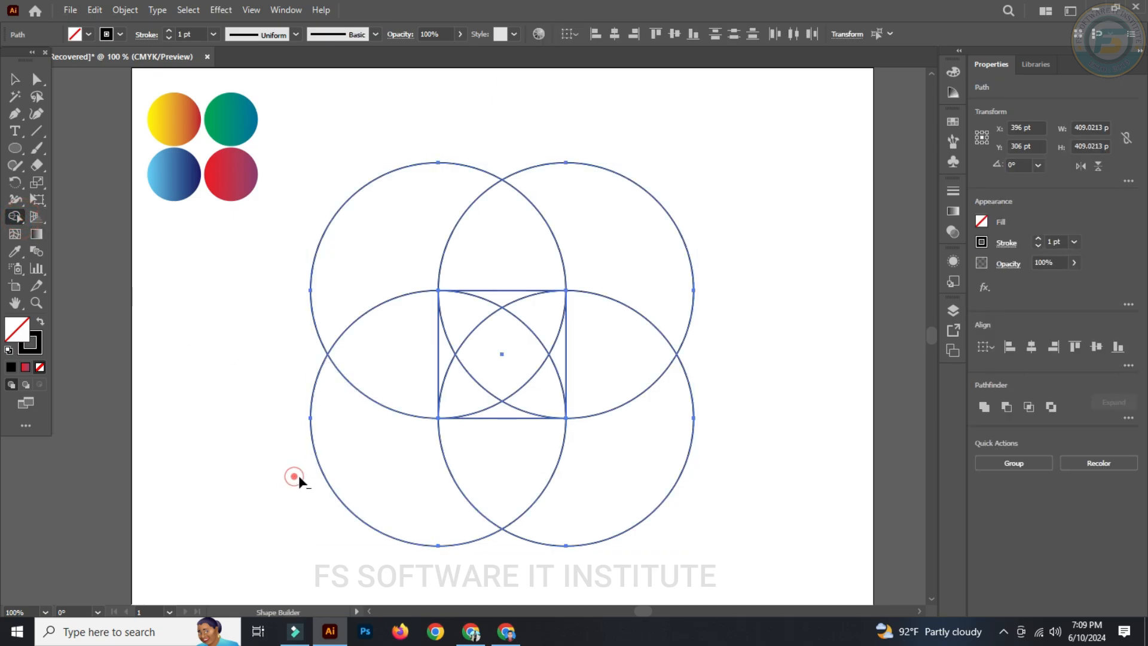
{"action": "left_click", "coordinate": [325, 471]}
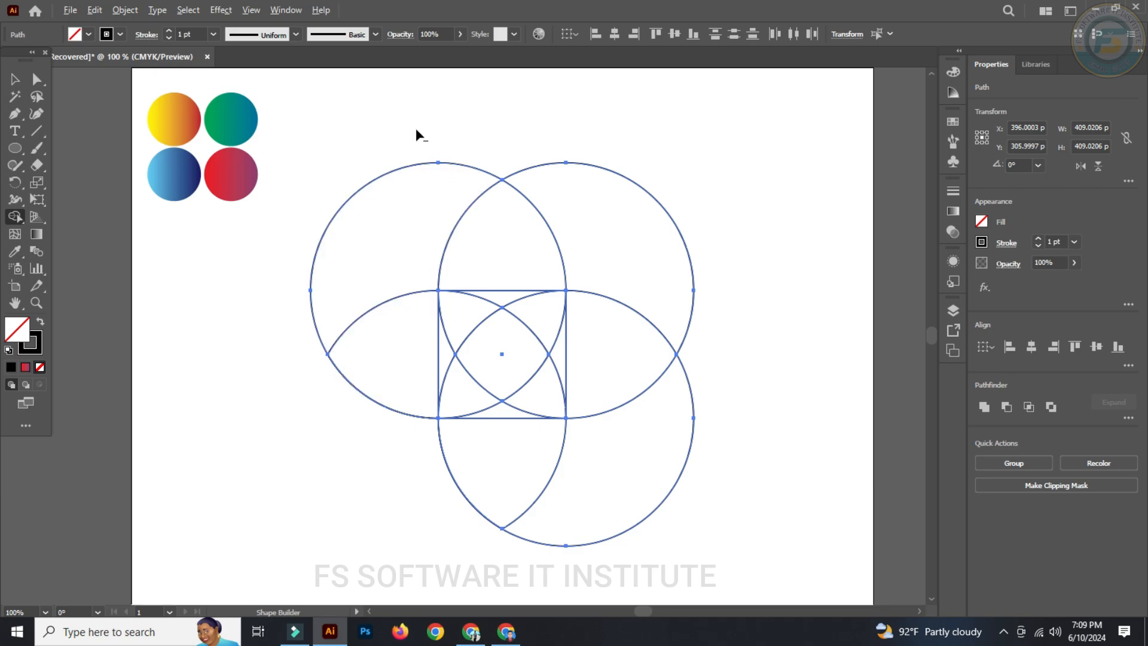
{"action": "left_click", "coordinate": [425, 174], "text": "alt"}
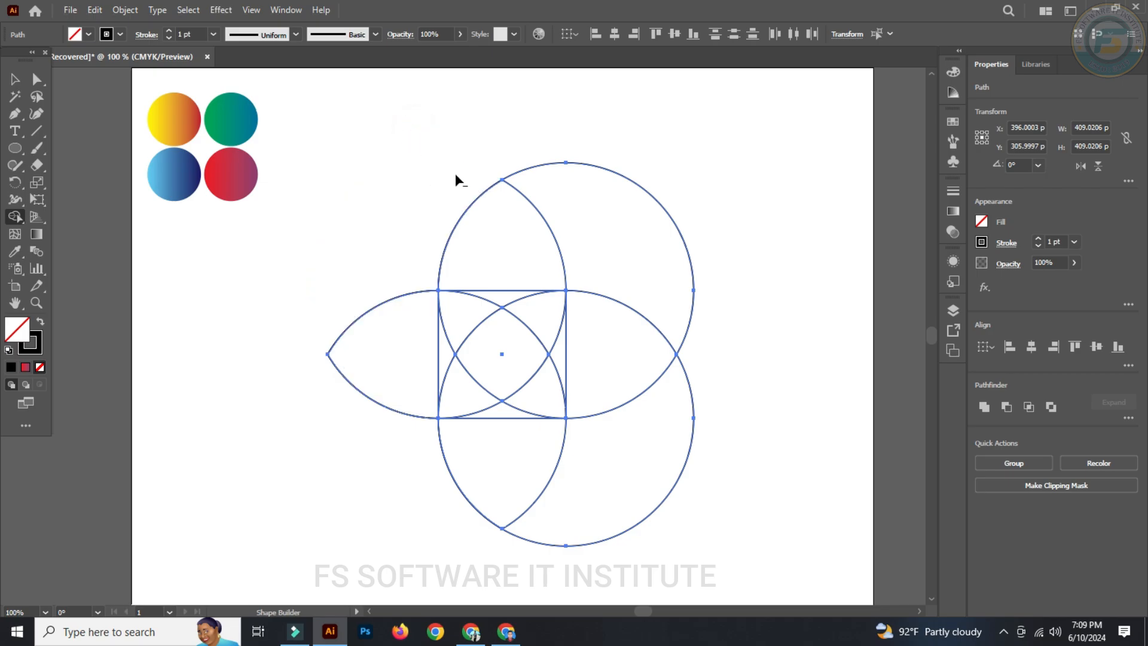
{"action": "left_click", "coordinate": [650, 204], "text": "alt"}
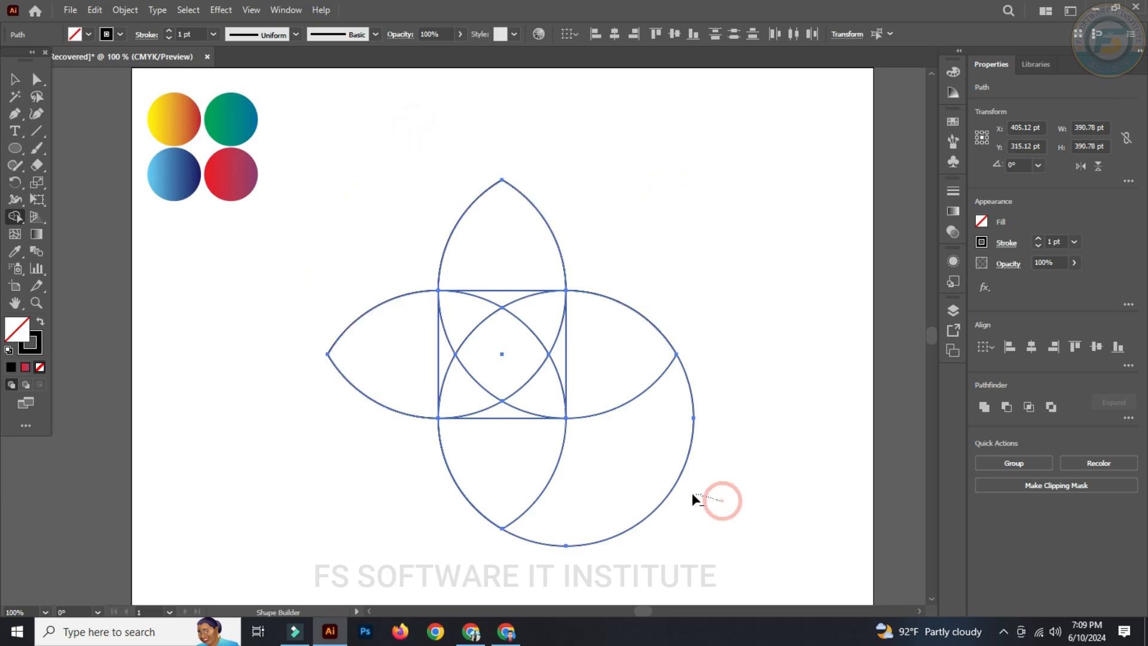
{"action": "left_click", "coordinate": [668, 489], "text": "alt"}
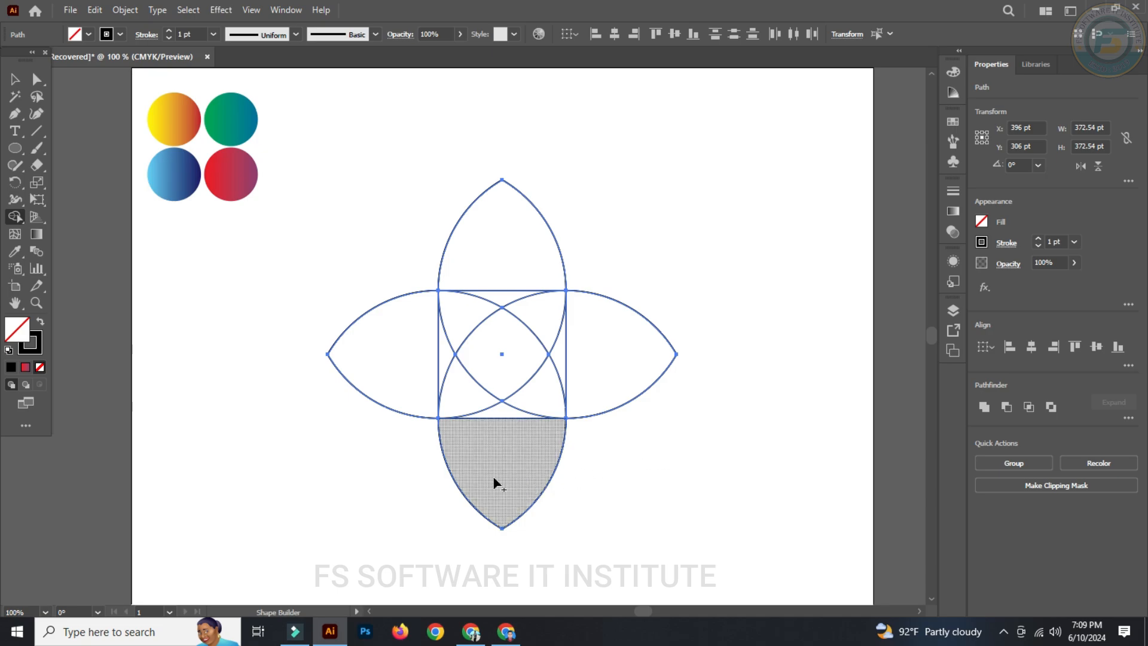
Step: Merge each of the four petals with the thin region just inside the adjoining square edge using the Shape Builder
{"action": "left_click_drag", "start_coordinate": [495, 461], "coordinate": [499, 414]}
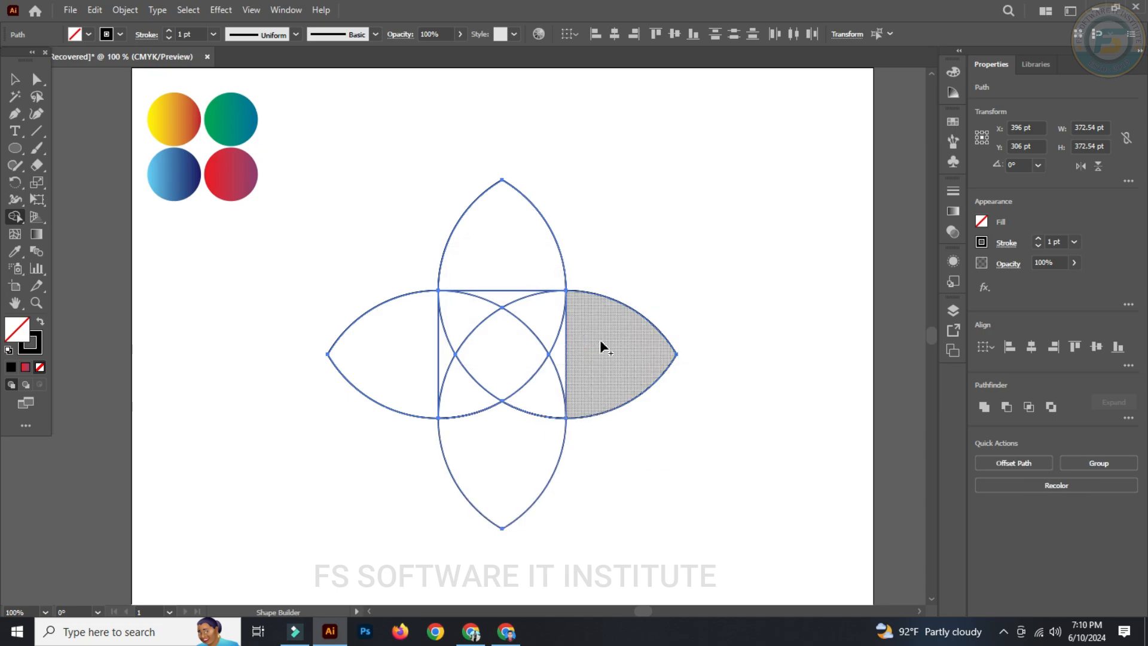
{"action": "left_click_drag", "start_coordinate": [601, 341], "coordinate": [560, 347]}
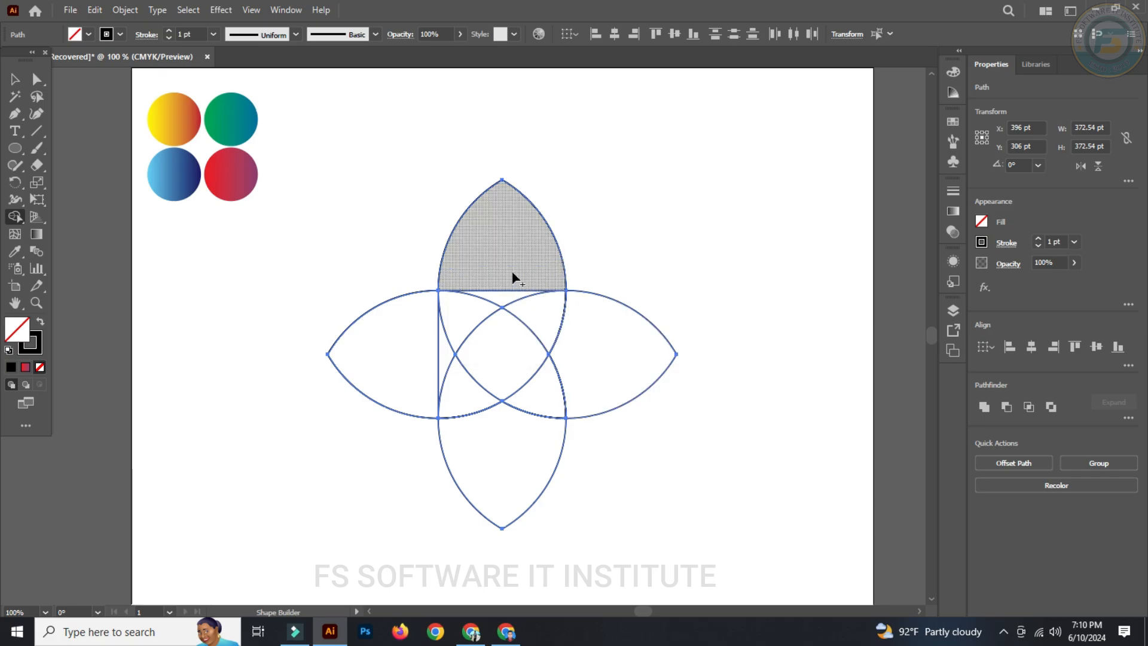
{"action": "left_click_drag", "start_coordinate": [502, 254], "coordinate": [502, 300]}
{"action": "mouse_move", "coordinate": [399, 364]}
{"action": "left_mouse_down"}
{"action": "mouse_move", "coordinate": [442, 374]}
{"action": "mouse_move", "coordinate": [453, 361]}
{"action": "mouse_move", "coordinate": [420, 325]}
{"action": "left_mouse_up"}
Step: Merge the upper-left corner region into the left petal and the upper-right corner region into the top petal
{"action": "scroll", "coordinate": [424, 378], "scroll_direction": "up", "scroll_amount": 2}
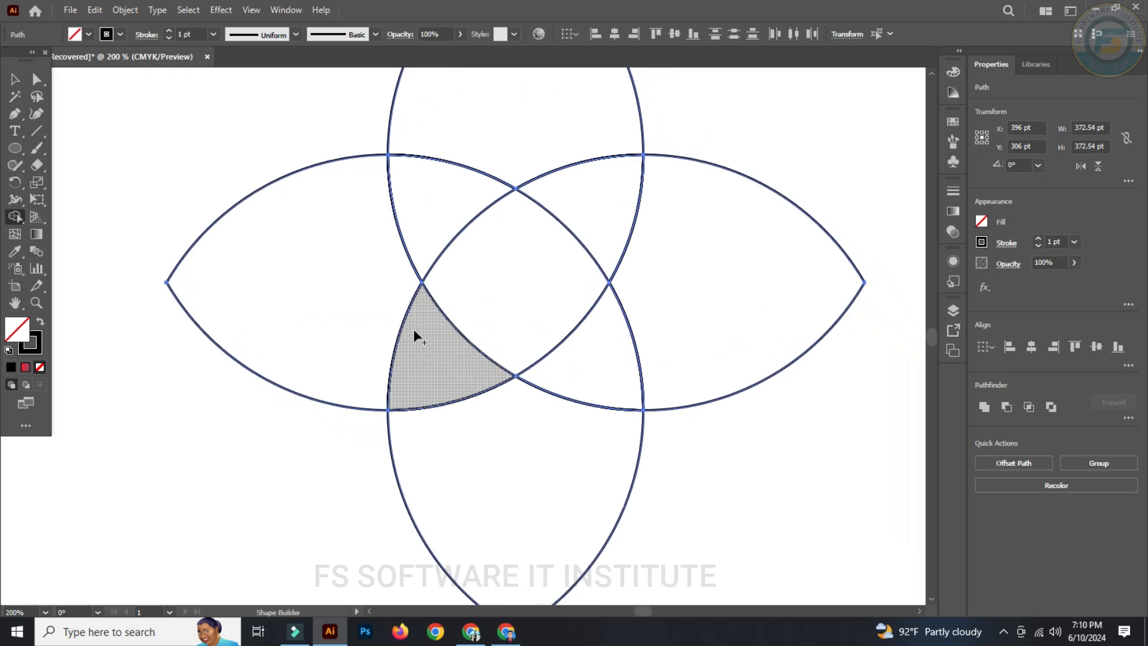
{"action": "mouse_move", "coordinate": [377, 255]}
{"action": "left_mouse_down"}
{"action": "mouse_move", "coordinate": [402, 223]}
{"action": "mouse_move", "coordinate": [410, 243]}
{"action": "left_mouse_up"}
{"action": "scroll", "coordinate": [438, 265], "scroll_direction": "down", "scroll_amount": 1}
{"action": "left_click_drag", "start_coordinate": [546, 215], "coordinate": [433, 270]}
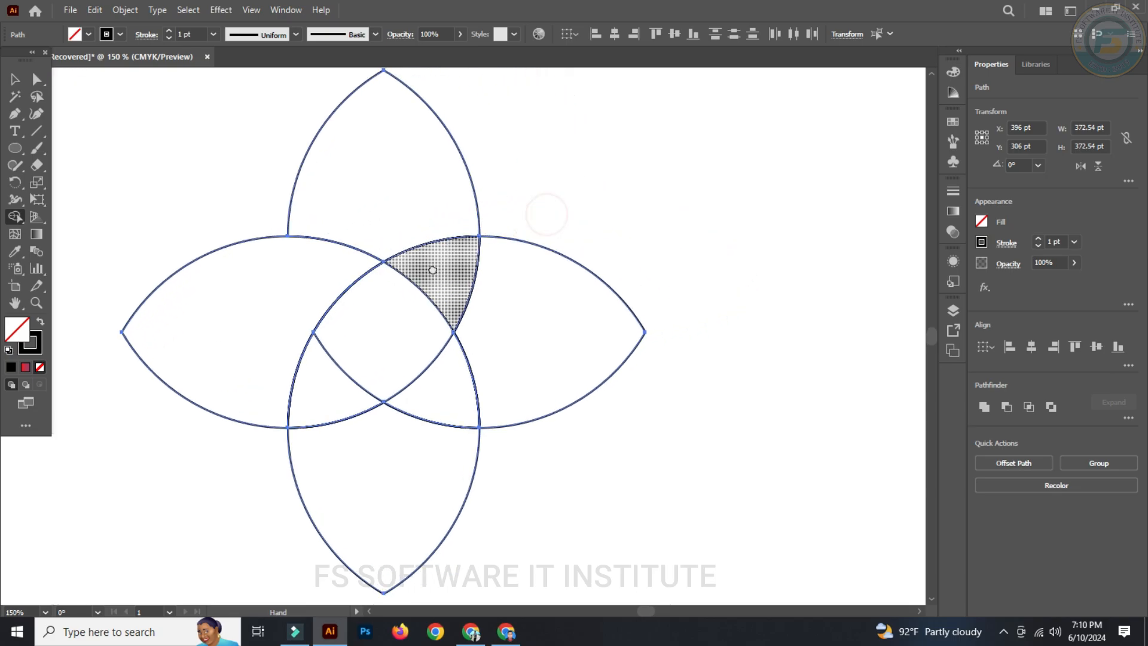
{"action": "left_click_drag", "start_coordinate": [399, 206], "coordinate": [432, 264]}
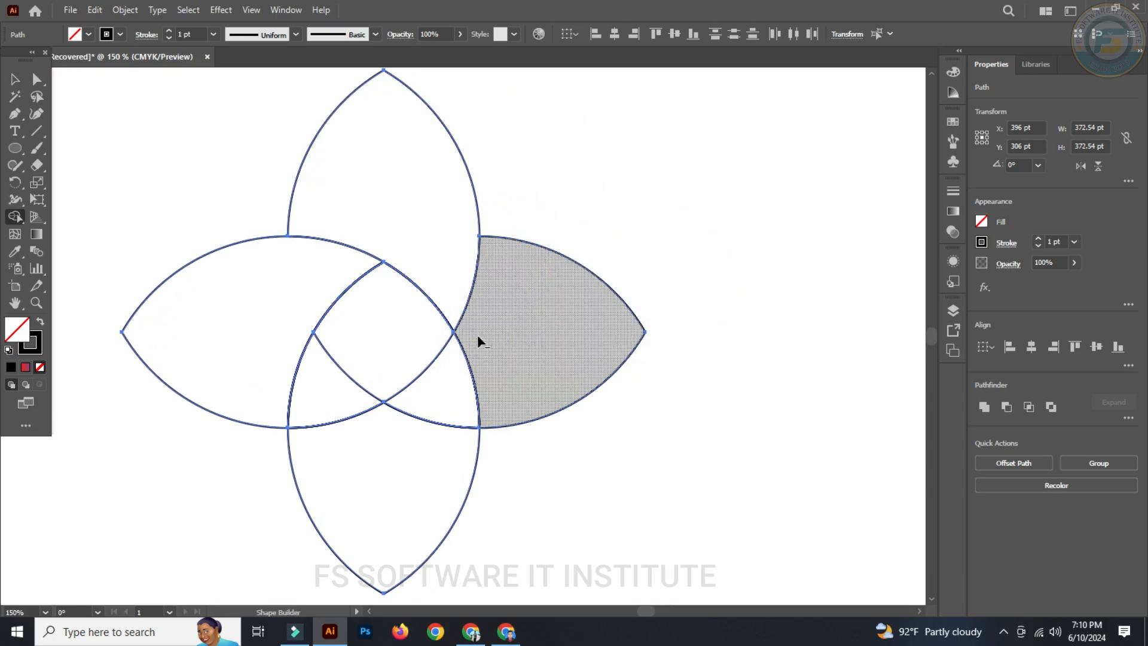
Step: Merge the lower-right corner region into the right petal and the lower-left corner region into the bottom petal
{"action": "left_click", "coordinate": [513, 370]}
{"action": "left_click_drag", "start_coordinate": [486, 375], "coordinate": [467, 386]}
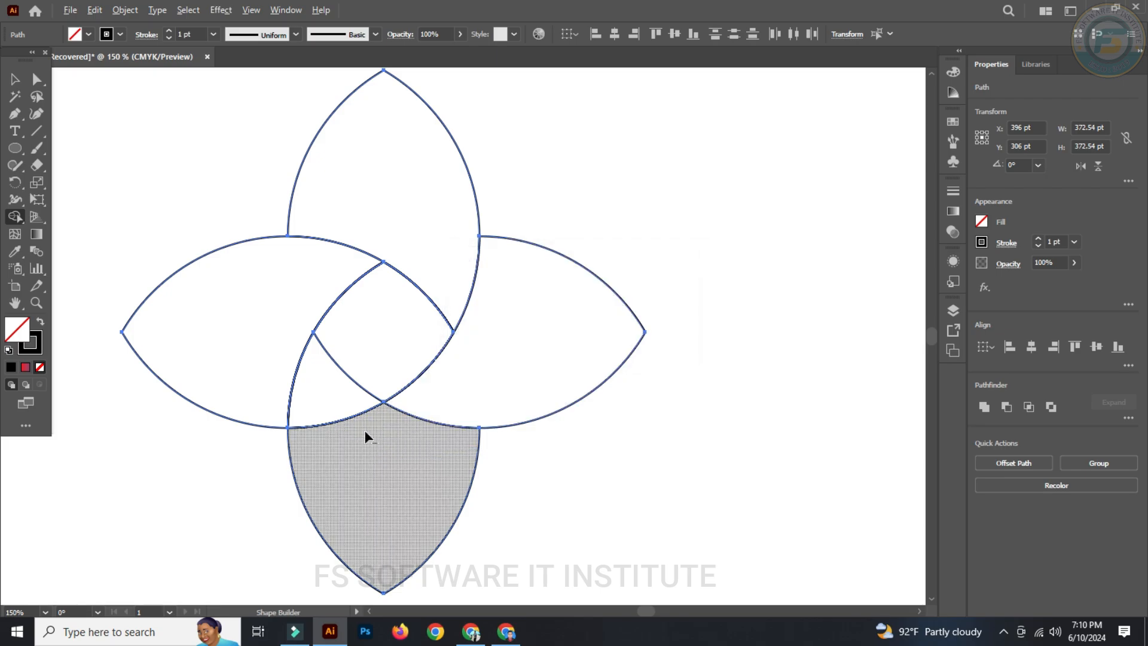
{"action": "scroll", "coordinate": [365, 432], "scroll_direction": "up", "scroll_amount": 2}
{"action": "left_click_drag", "start_coordinate": [358, 429], "coordinate": [413, 359]}
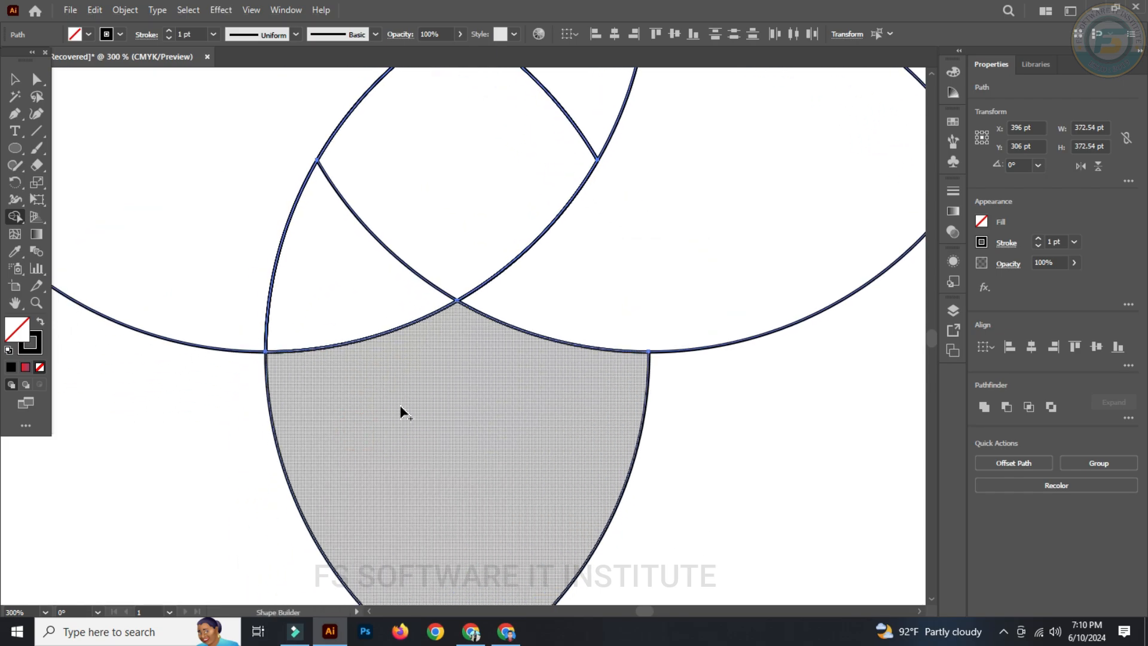
{"action": "left_click_drag", "start_coordinate": [401, 413], "coordinate": [366, 339]}
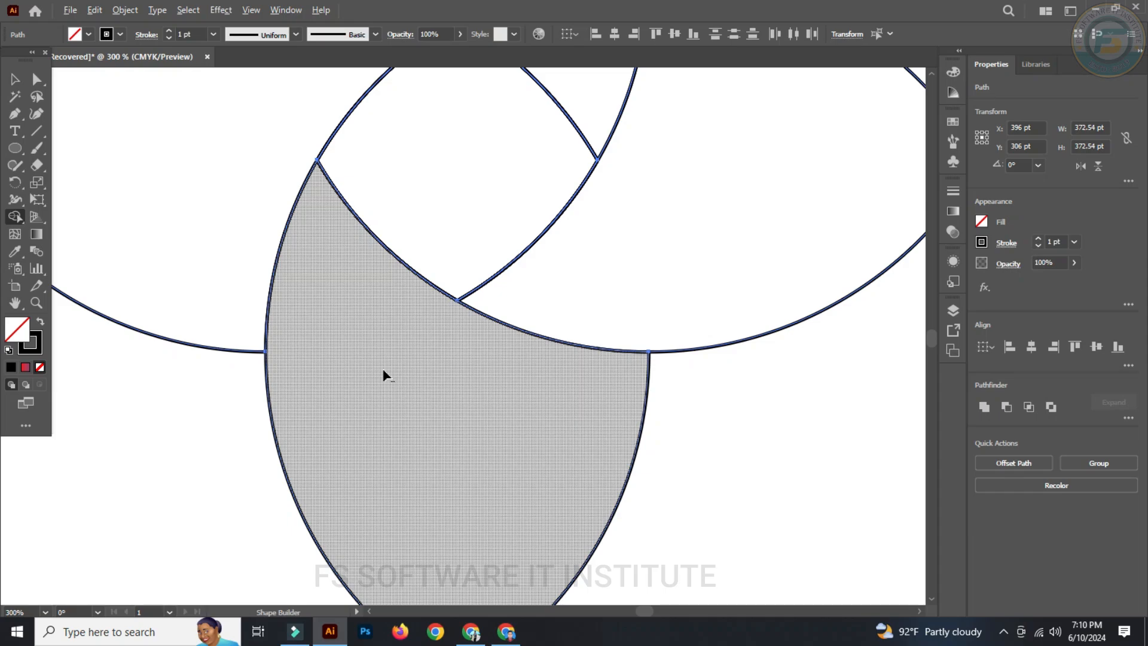
{"action": "scroll", "coordinate": [384, 375], "scroll_direction": "down", "scroll_amount": 4}
{"action": "left_click_drag", "start_coordinate": [377, 300], "coordinate": [408, 290]}
{"action": "scroll", "coordinate": [443, 344], "scroll_direction": "up", "scroll_amount": 1}
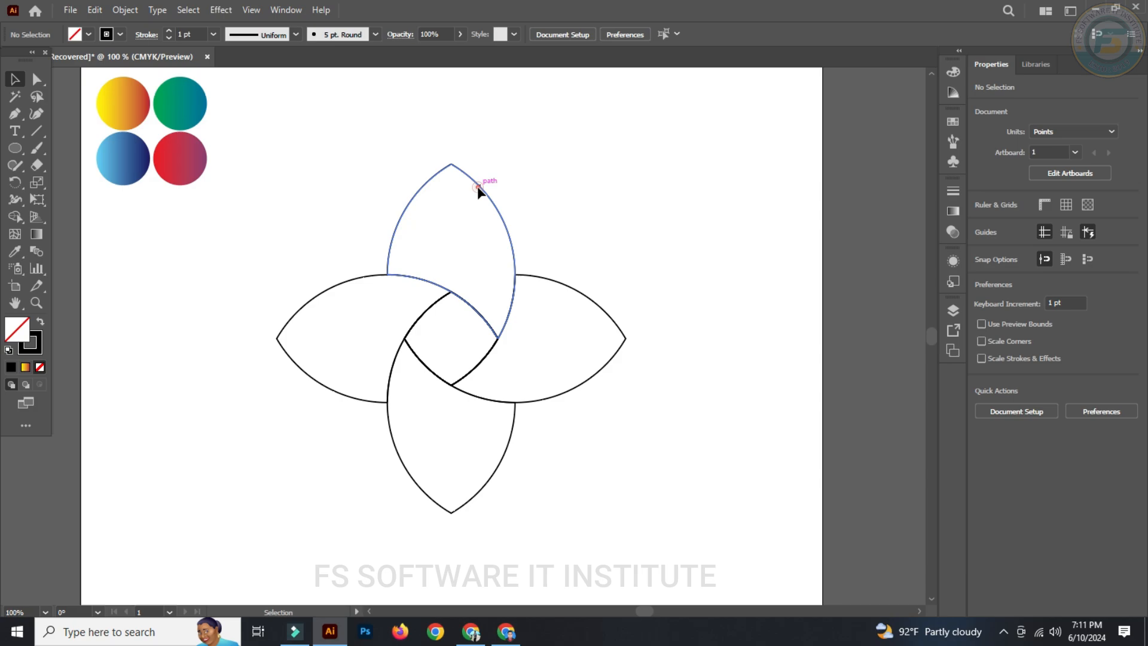
Step: Fill the top petal with the yellow-to-red gradient sampled from the reference circle using the Eyedropper
{"action": "left_click", "coordinate": [477, 188]}
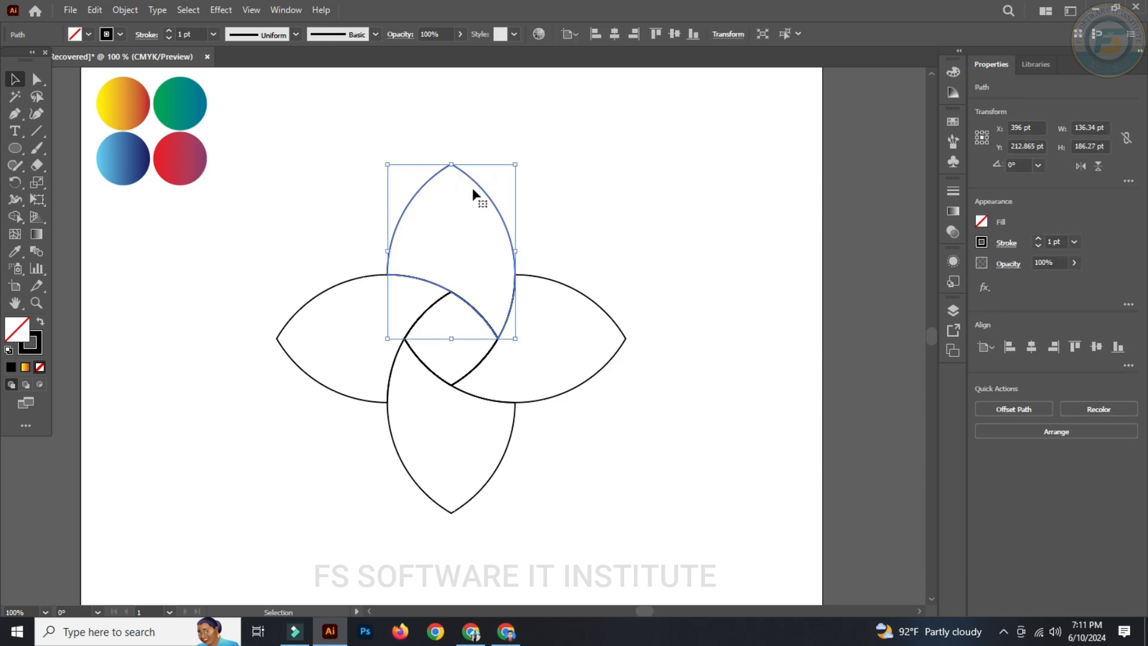
{"action": "left_click", "coordinate": [15, 251]}
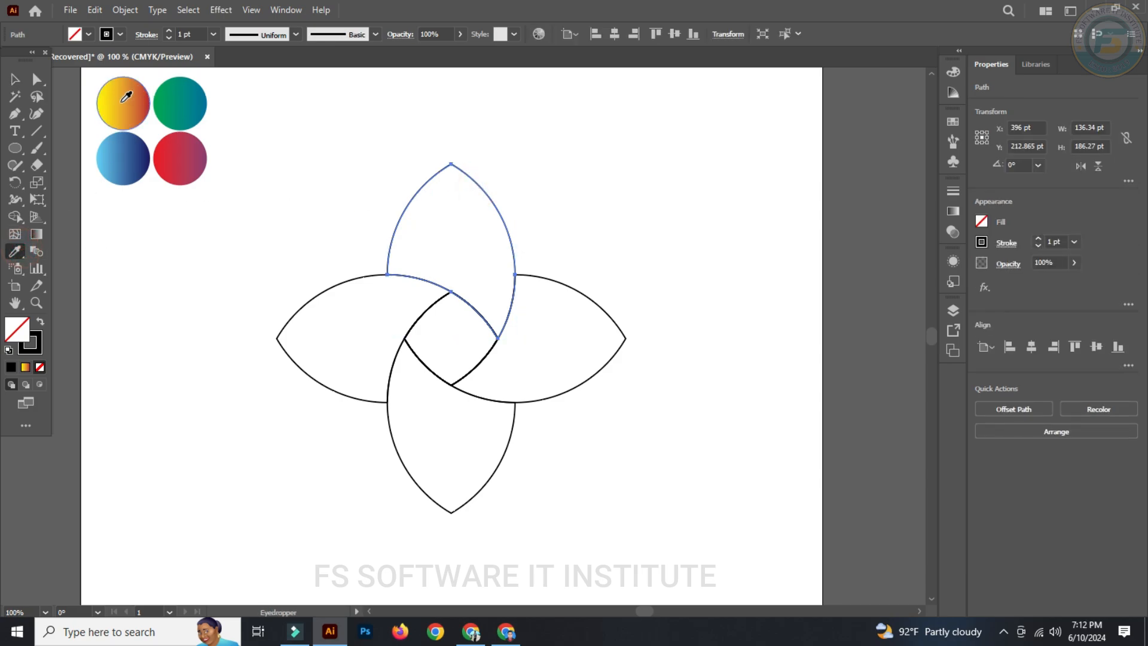
{"action": "left_click", "coordinate": [122, 101]}
{"action": "left_click", "coordinate": [18, 79]}
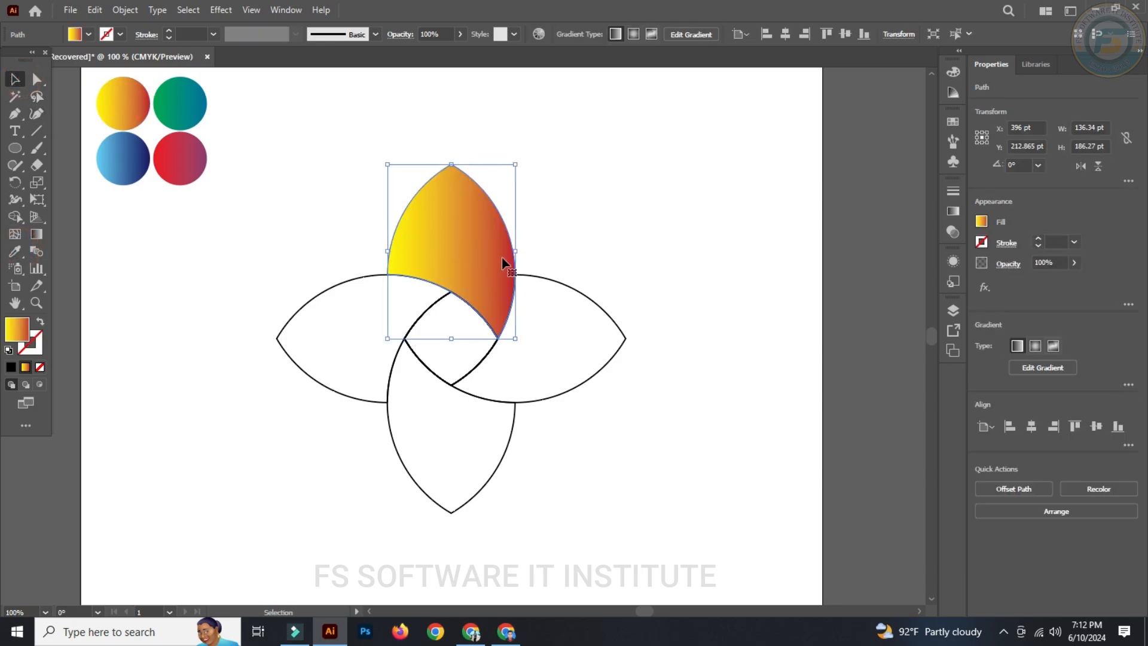
Step: Fill the right petal with the green-to-blue gradient sampled from the reference circle
{"action": "left_click", "coordinate": [563, 280]}
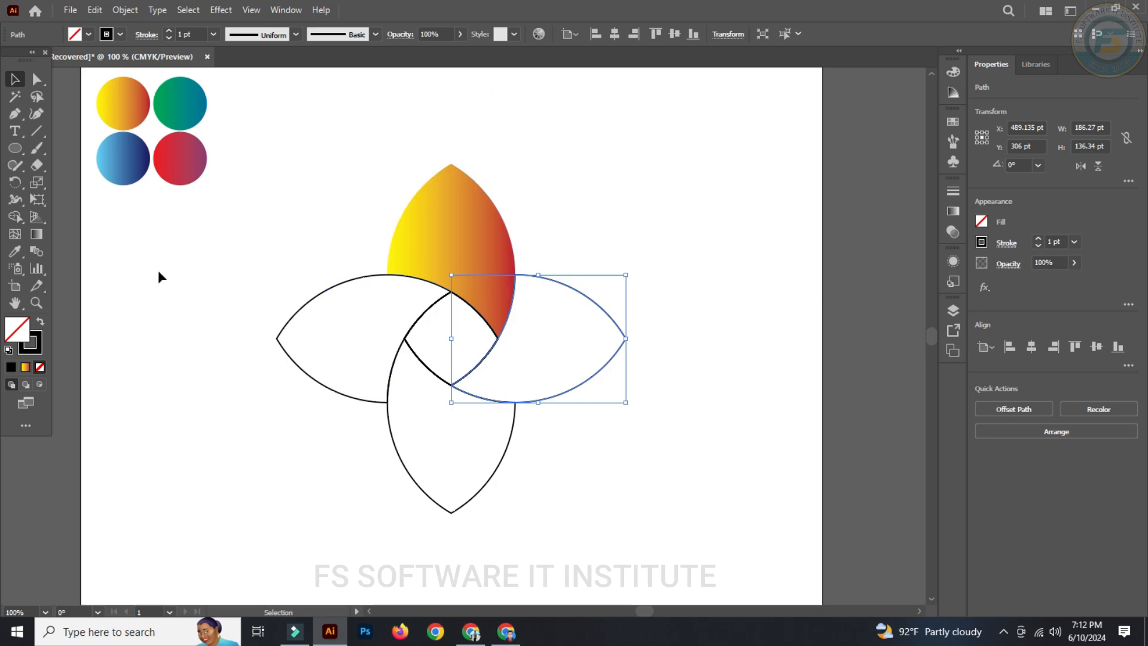
{"action": "left_click", "coordinate": [15, 252]}
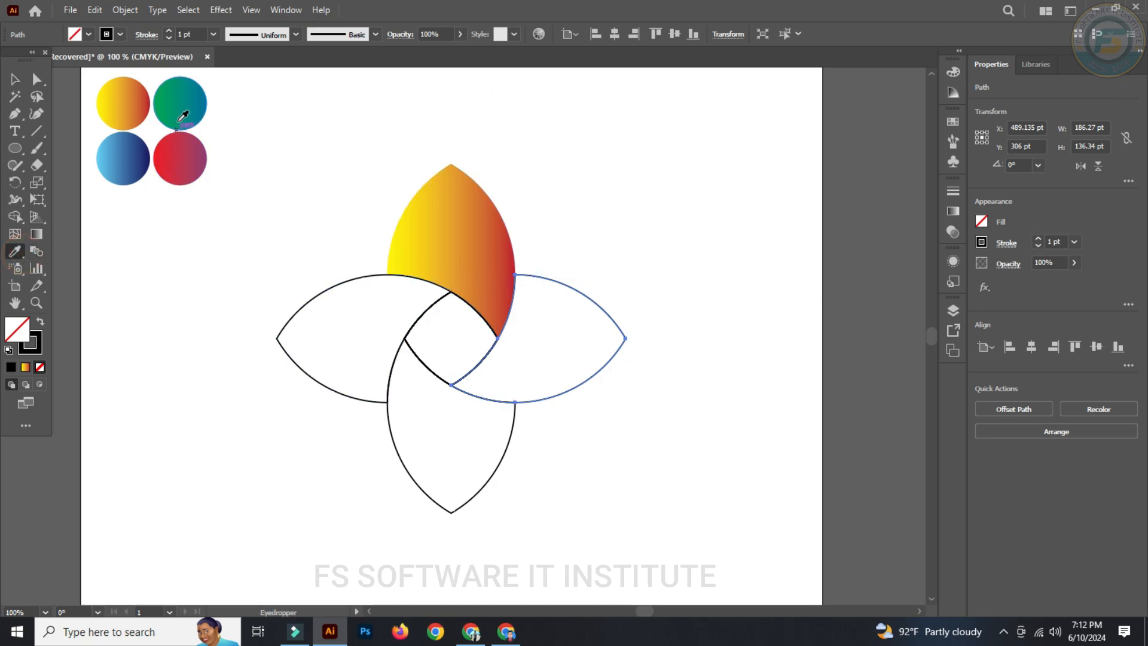
{"action": "left_click", "coordinate": [178, 121]}
{"action": "left_click", "coordinate": [19, 81]}
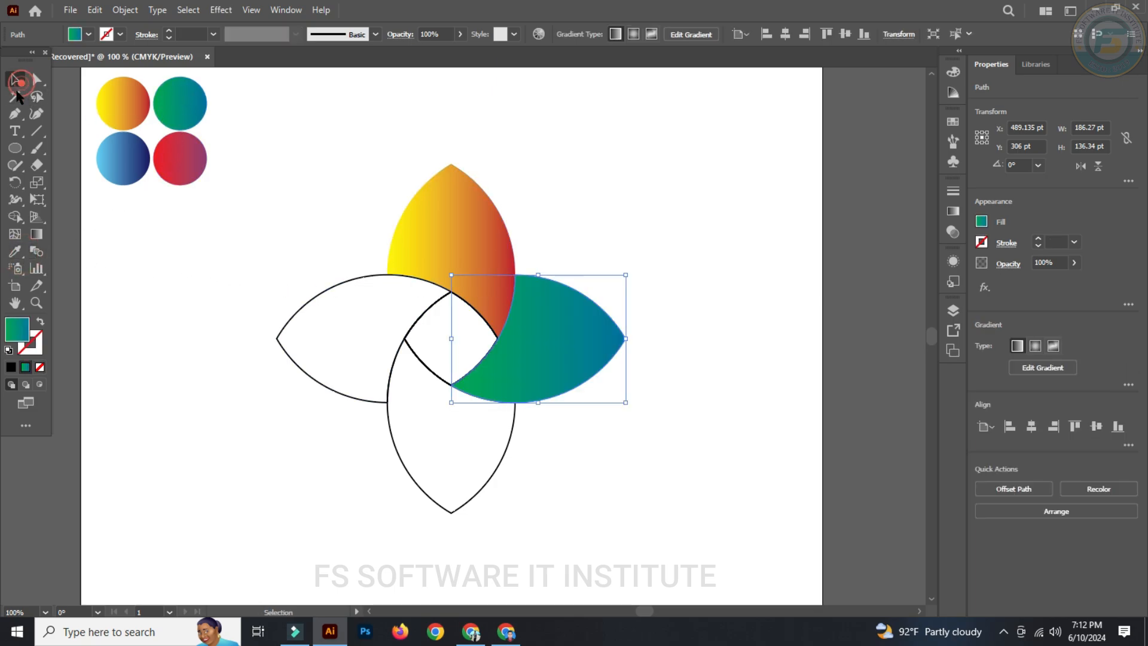
Step: Fill the bottom petal with the light-to-dark blue gradient sampled from the reference circle, then deselect it
{"action": "left_click", "coordinate": [551, 460]}
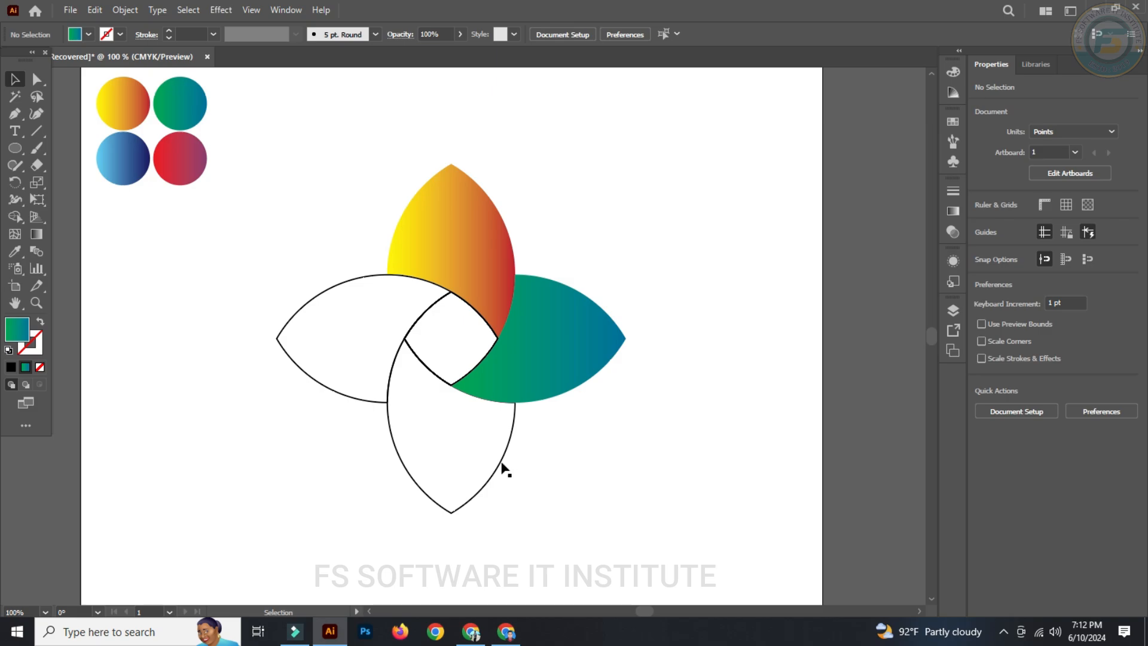
{"action": "left_click", "coordinate": [503, 468]}
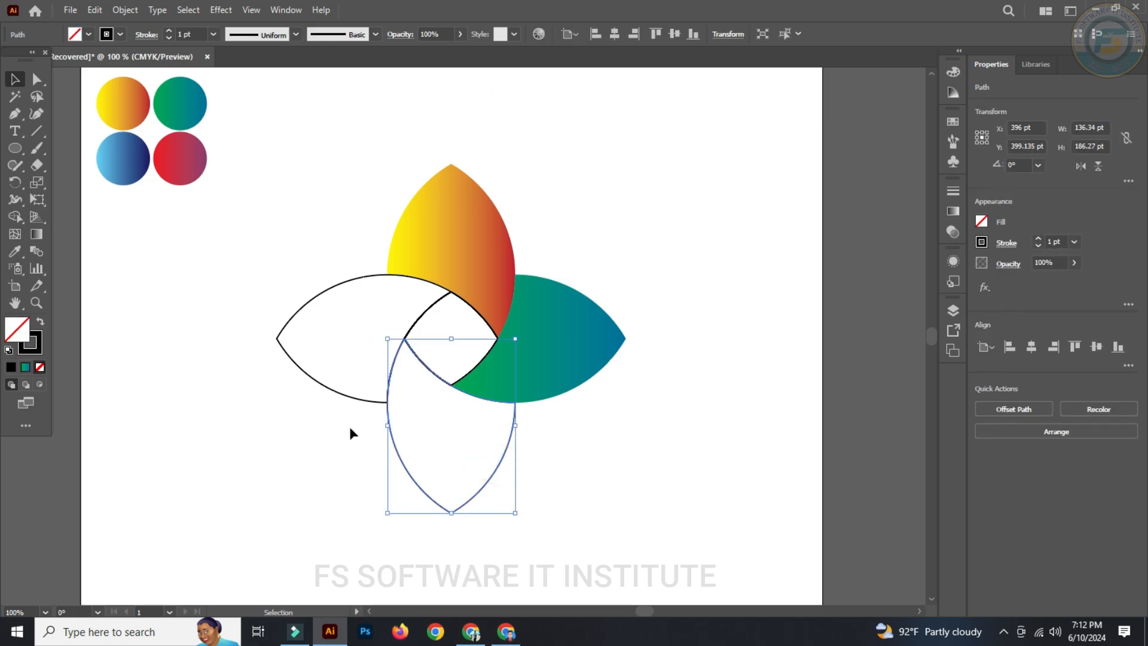
{"action": "left_click", "coordinate": [15, 254]}
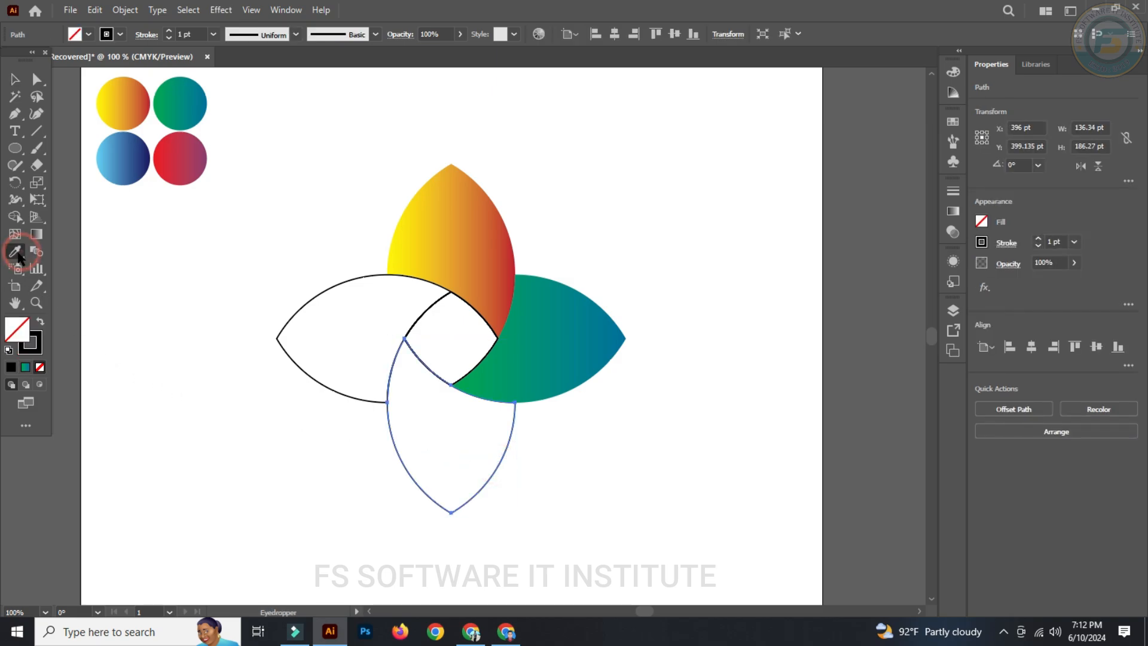
{"action": "left_click", "coordinate": [138, 153]}
{"action": "key", "text": "v"}
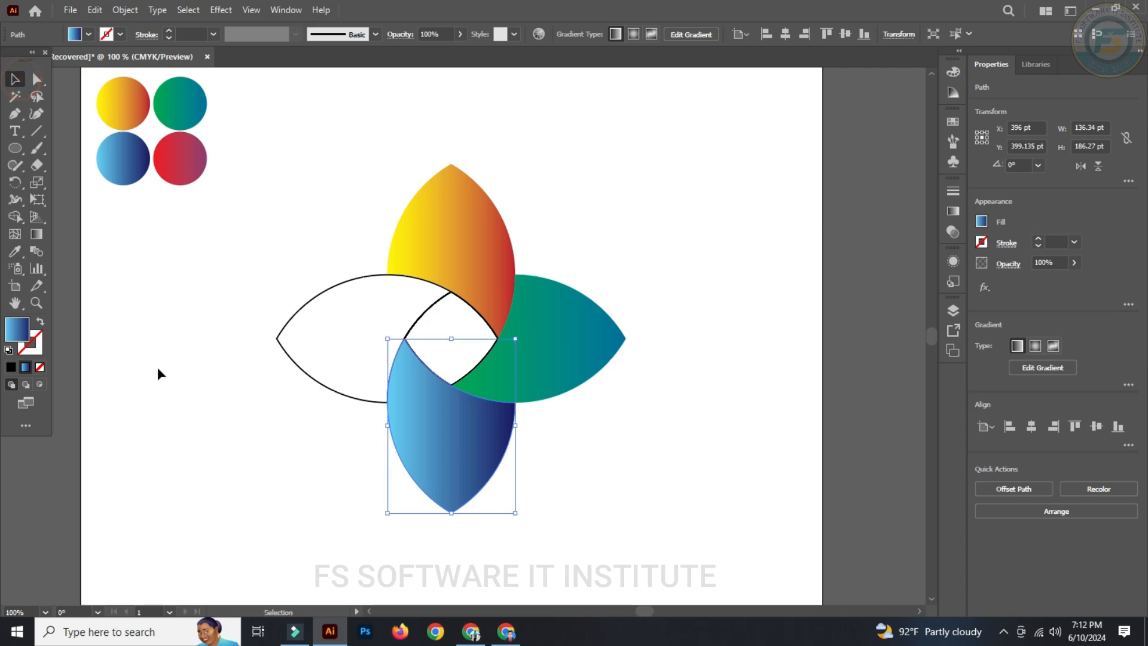
{"action": "left_click", "coordinate": [168, 382]}
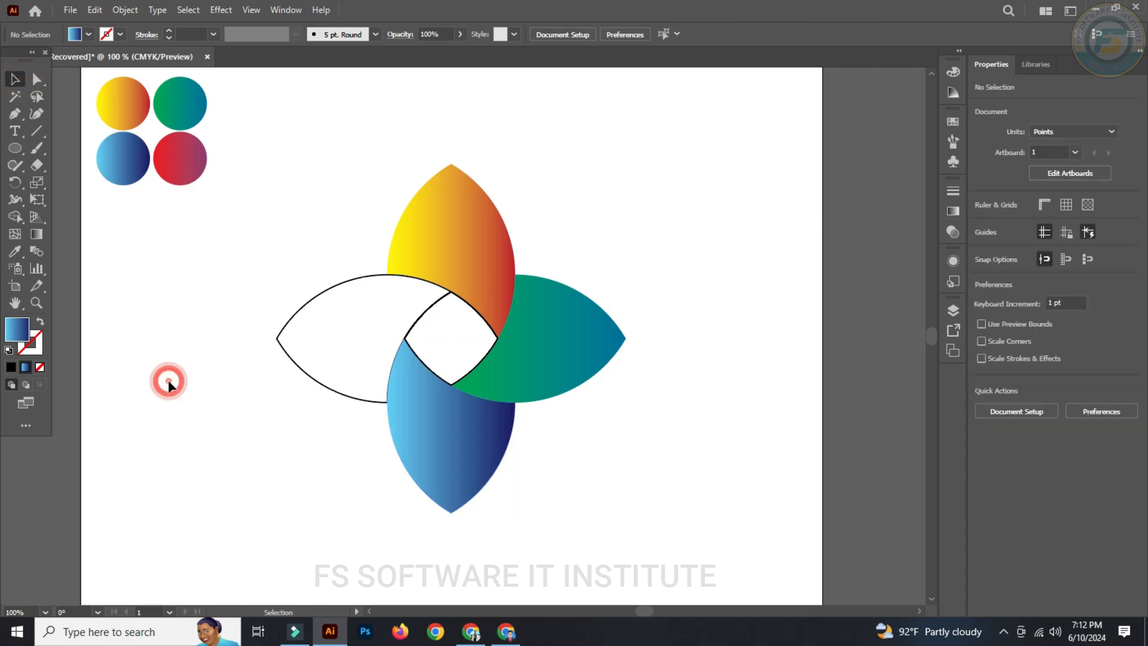
Step: Fill the unfilled left petal with the red-to-purple gradient sampled from the reference circle using the Eyedropper, then deselect it
{"action": "left_click", "coordinate": [322, 392]}
{"action": "left_click", "coordinate": [15, 254]}
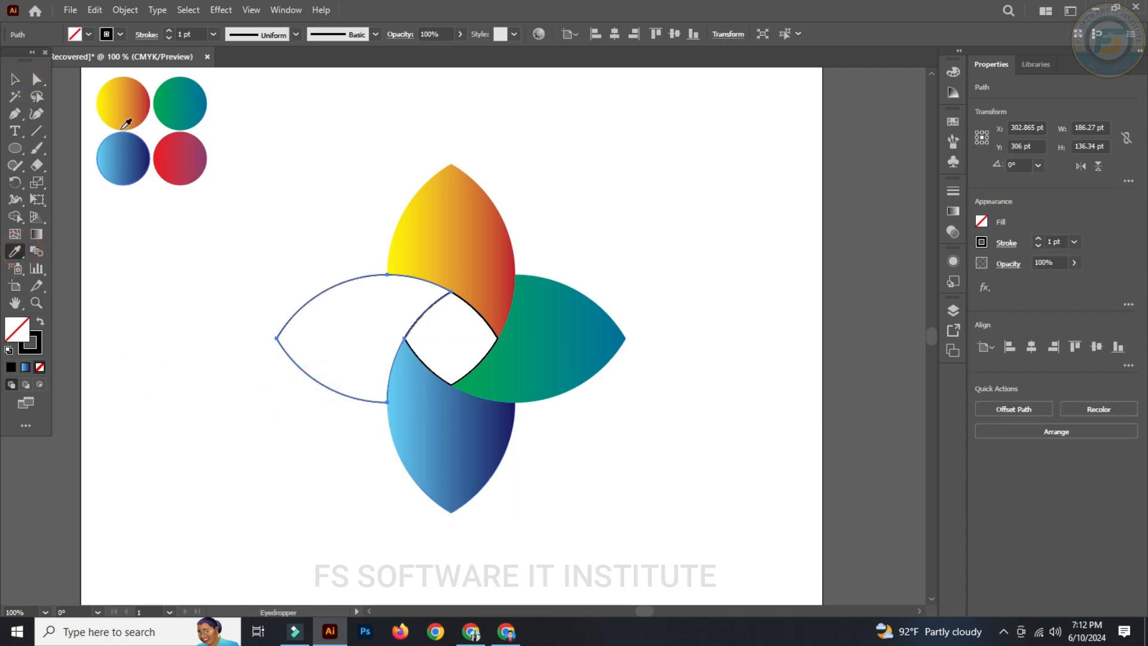
{"action": "left_click", "coordinate": [198, 165]}
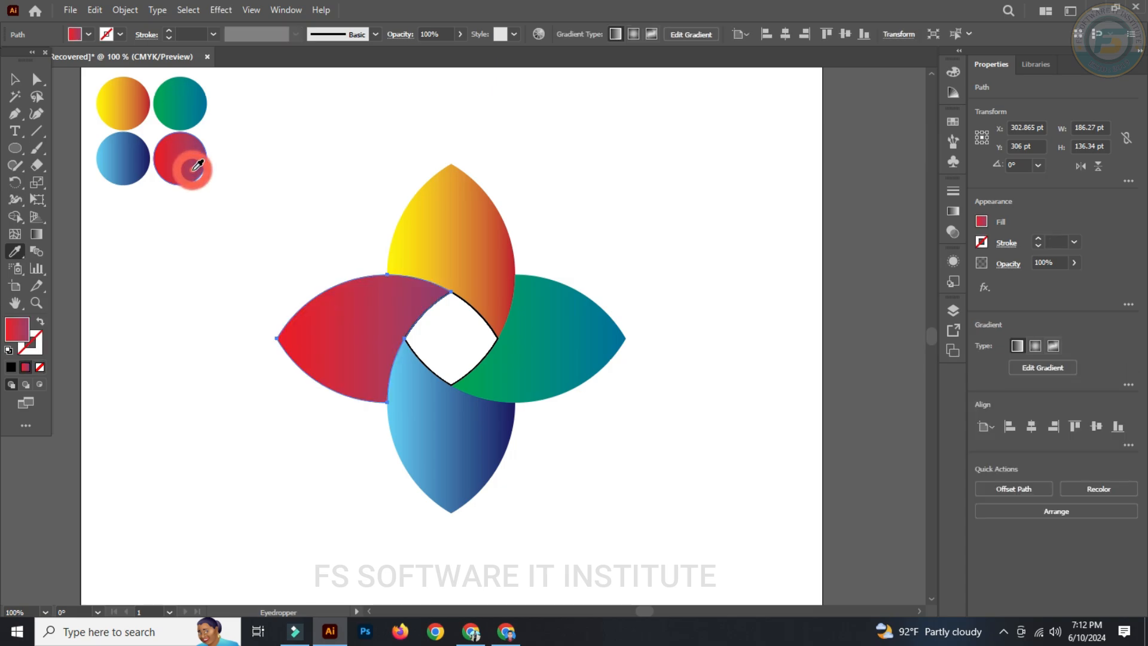
{"action": "left_click", "coordinate": [15, 79]}
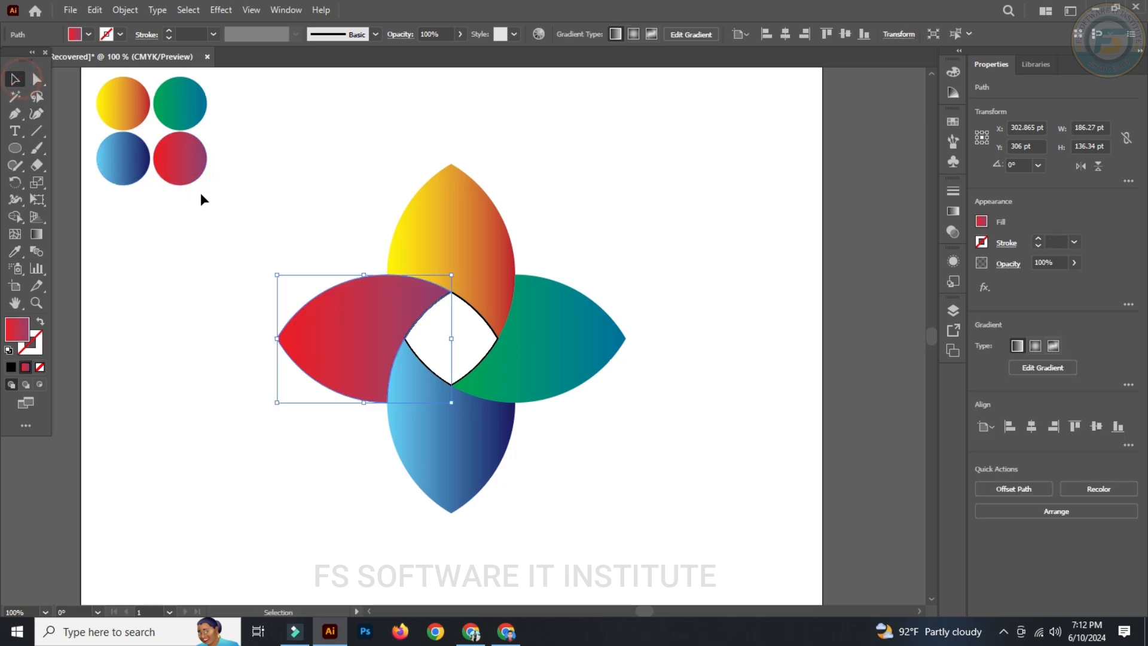
{"action": "left_click", "coordinate": [249, 194]}
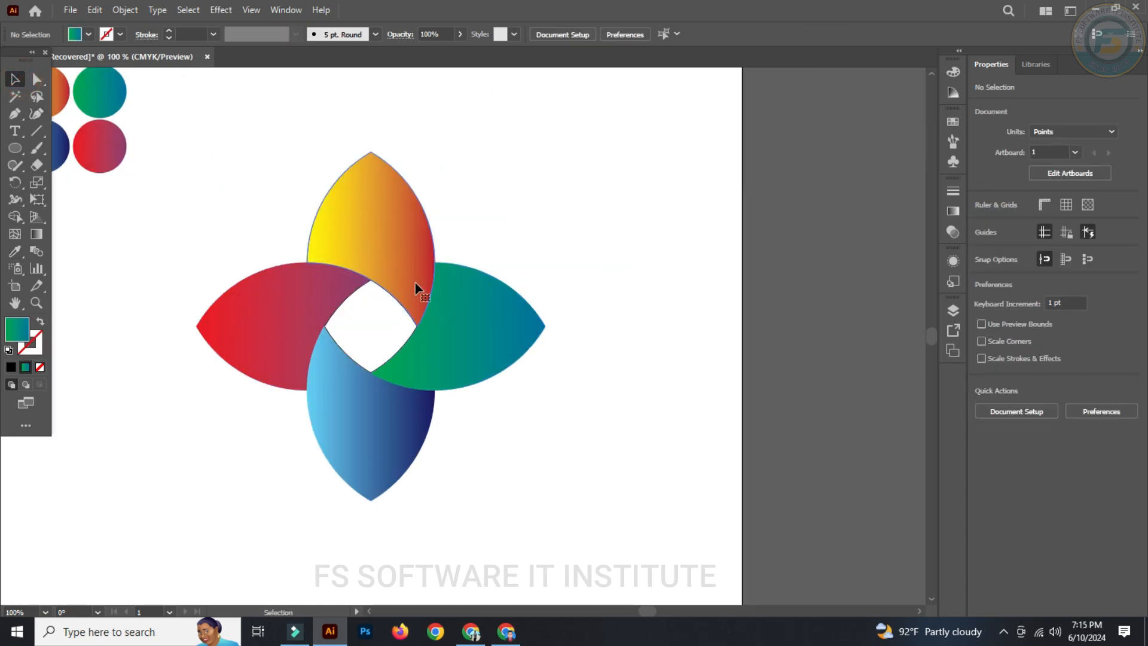
Step: Nudge the yellow-to-red top petal 6 pt upward to open a gap between it and its neighbours
{"action": "left_click", "coordinate": [417, 289]}
{"action": "key", "text": "Up"}
{"action": "key", "text": "Up"}
{"action": "key", "text": "Up"}
{"action": "key", "text": "Up"}
{"action": "key", "text": "Up"}
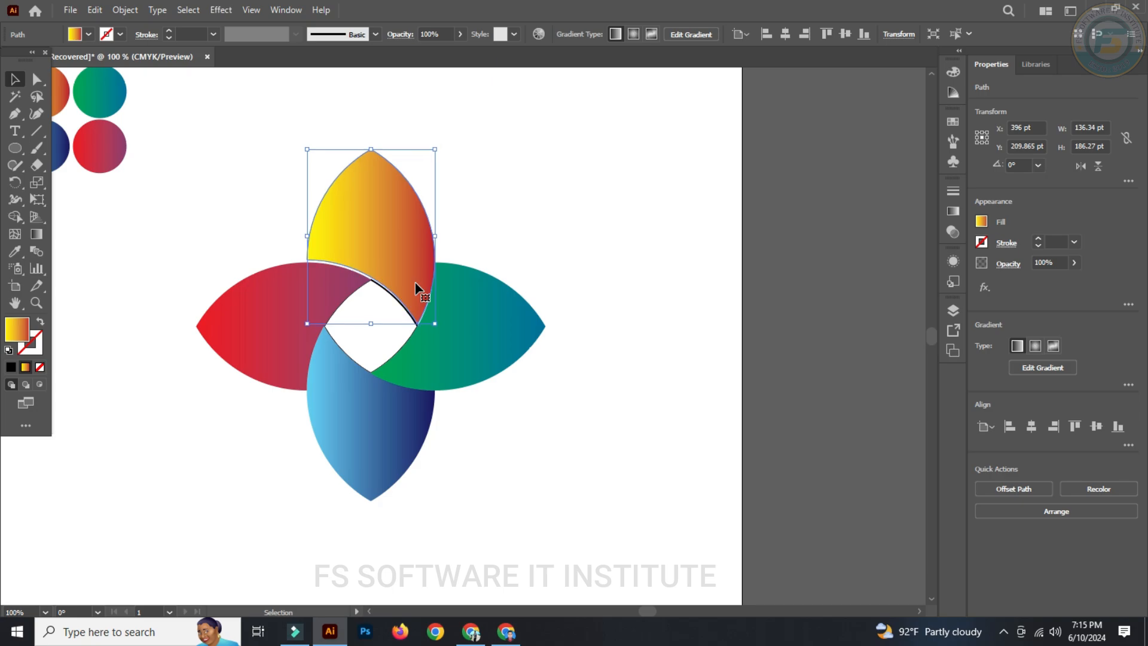
Step: Nudge the green-to-blue right petal 6 pt to the right, away from the logo's center
{"action": "left_click", "coordinate": [476, 315]}
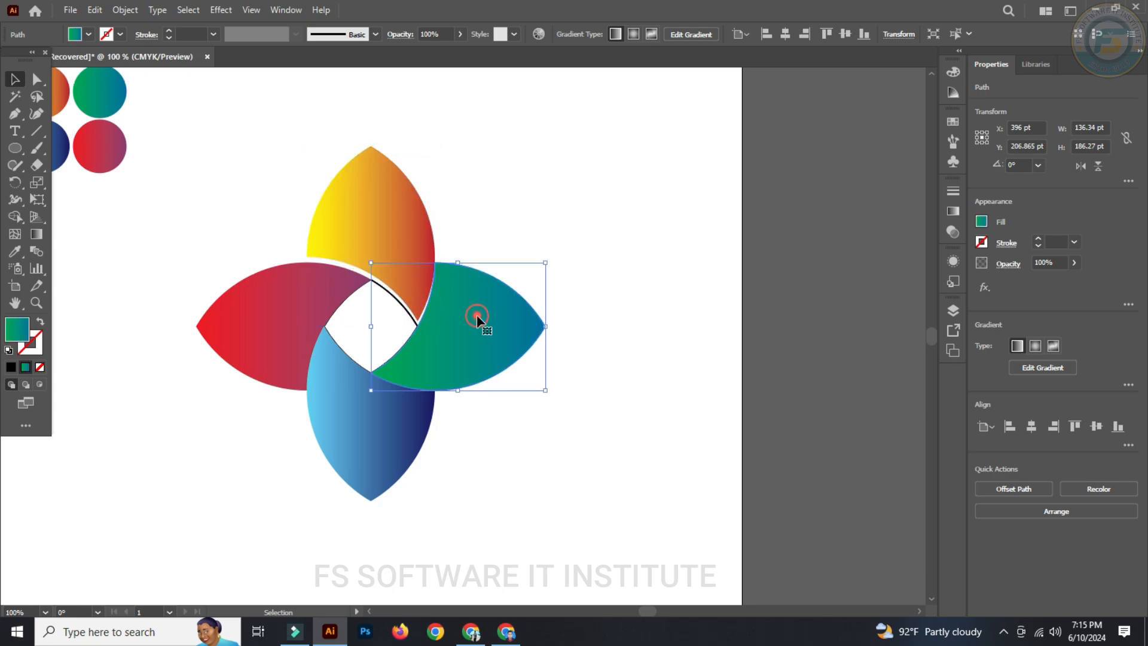
{"action": "key", "text": "Right"}
{"action": "key", "text": "Right"}
{"action": "key", "text": "Right"}
{"action": "key", "text": "Right"}
{"action": "key", "text": "Right"}
{"action": "key", "text": "Right"}
{"action": "key", "text": "Right"}
{"action": "key", "text": "Right"}
{"action": "key", "text": "Right"}
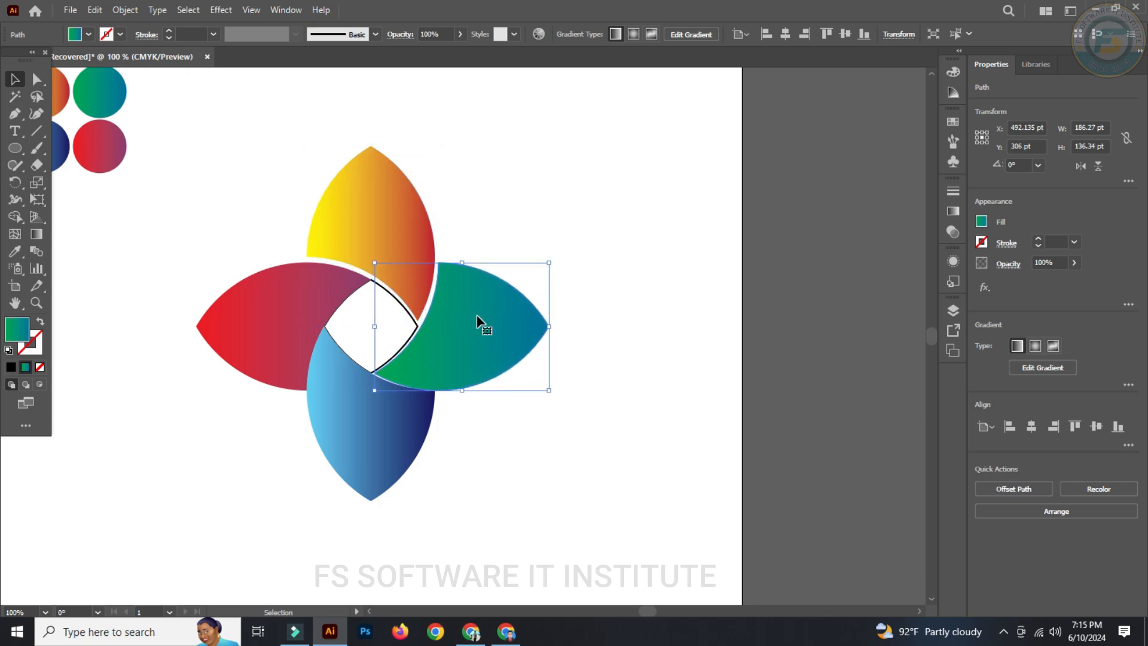
Step: Nudge the blue bottom petal 6 pt downward, away from the logo's center
{"action": "left_click", "coordinate": [363, 469]}
{"action": "key", "text": "Down"}
{"action": "key", "text": "Down"}
{"action": "key", "text": "Down"}
{"action": "key", "text": "Down"}
{"action": "key", "text": "Down"}
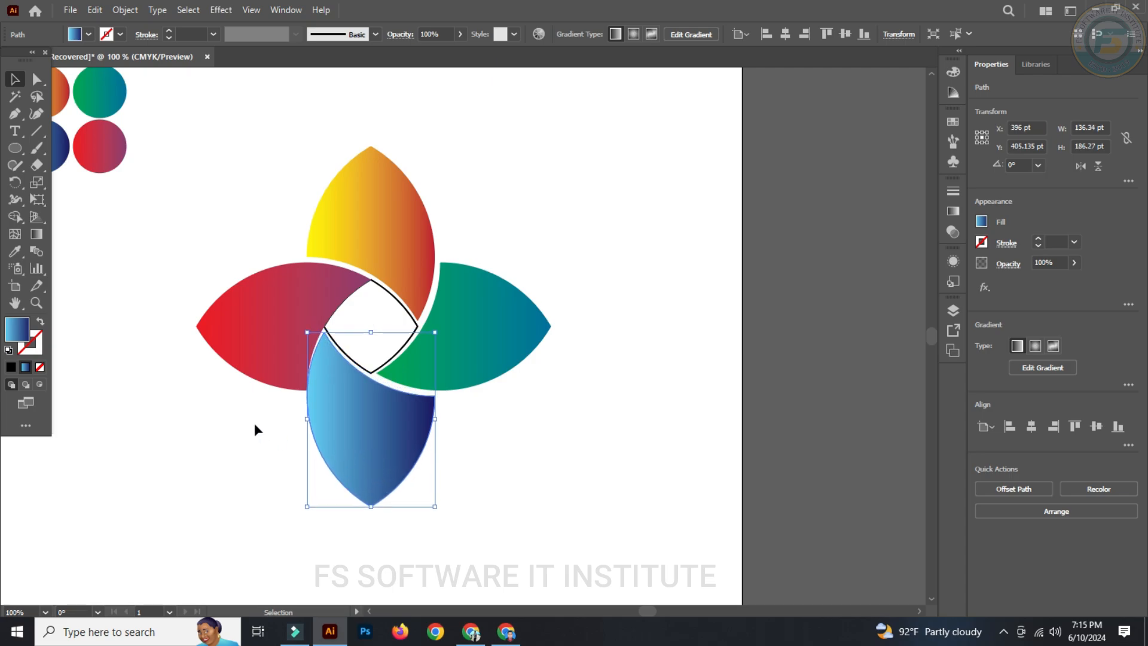
Step: Nudge the red-to-purple left petal 6 pt to the left, away from the logo's center
{"action": "left_click", "coordinate": [267, 309]}
{"action": "key", "text": "Left"}
{"action": "key", "text": "Left"}
{"action": "key", "text": "Left"}
{"action": "key", "text": "Left"}
{"action": "key", "text": "Left"}
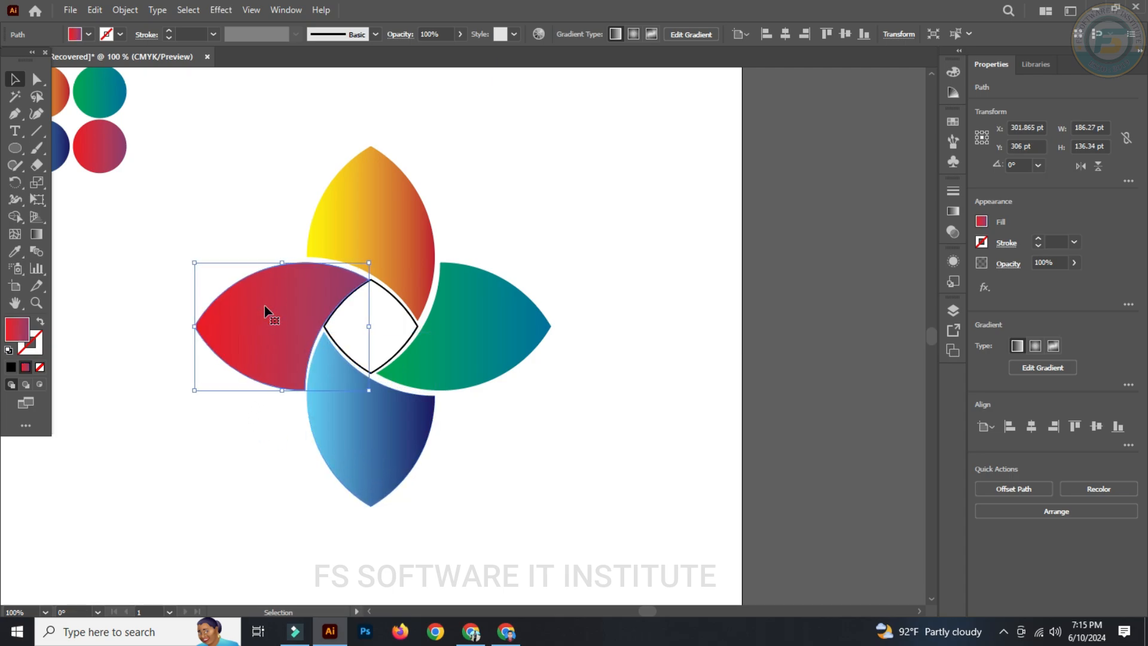
Step: Delete the black-outlined shape remaining in the middle of the four petals
{"action": "left_click", "coordinate": [381, 292]}
{"action": "key", "text": "ctrl+shift+a"}
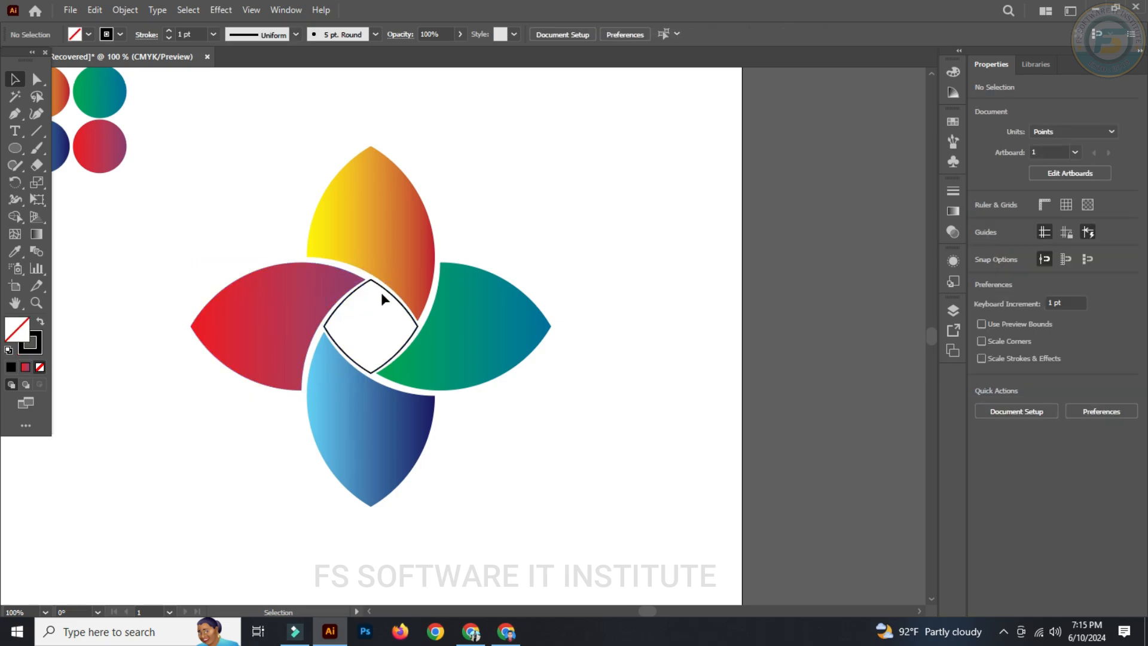
{"action": "left_click", "coordinate": [374, 286]}
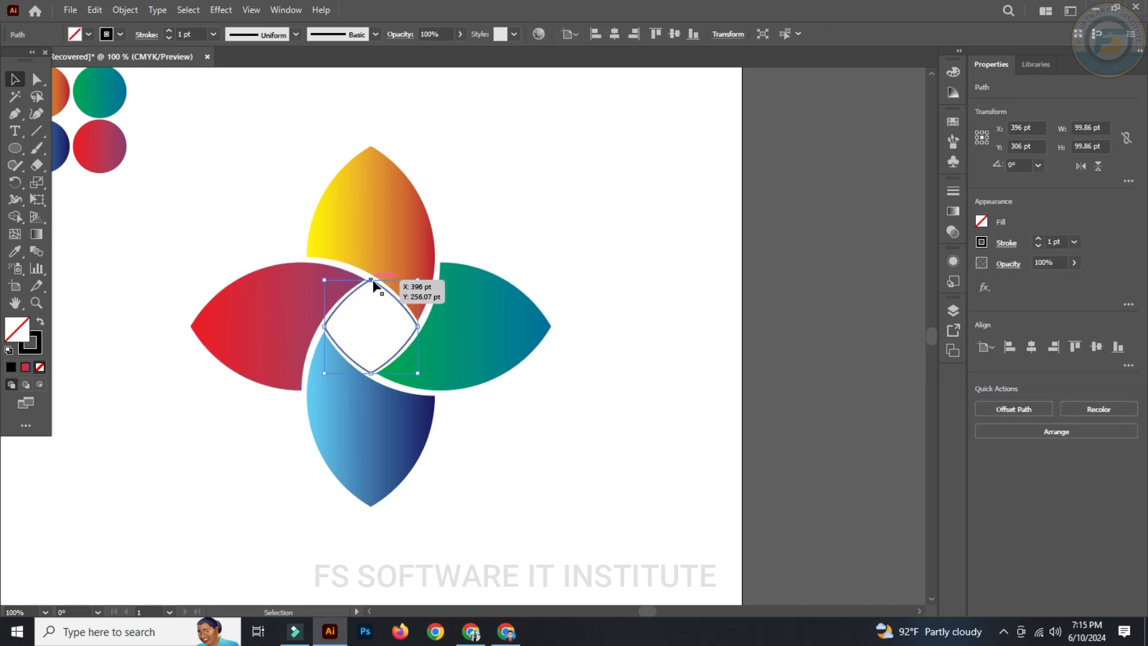
{"action": "key", "text": "Delete"}
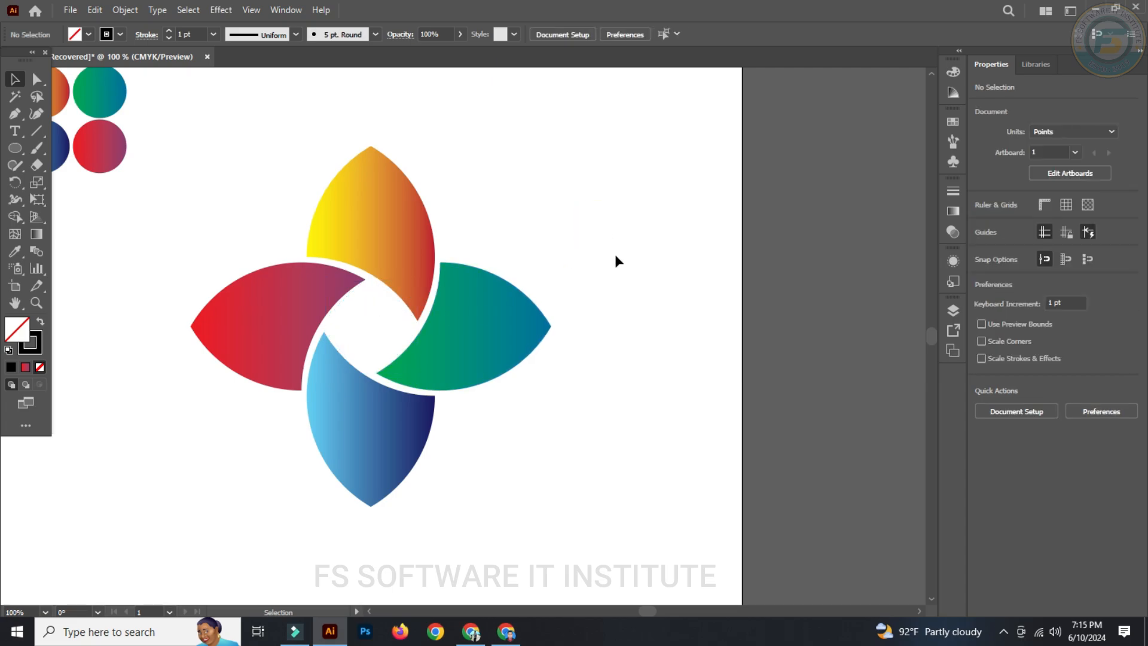
Step: Select all four gradient petals and combine them into one group
{"action": "left_click_drag", "start_coordinate": [190, 193], "coordinate": [525, 465]}
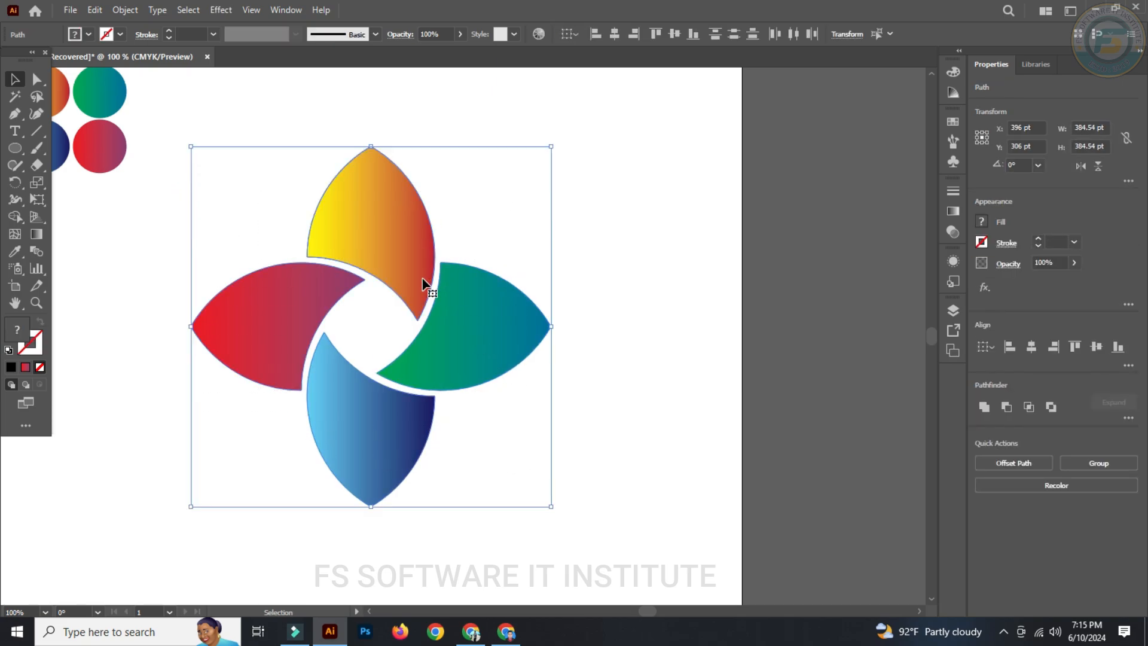
{"action": "left_click", "coordinate": [628, 260]}
{"action": "left_click", "coordinate": [400, 242]}
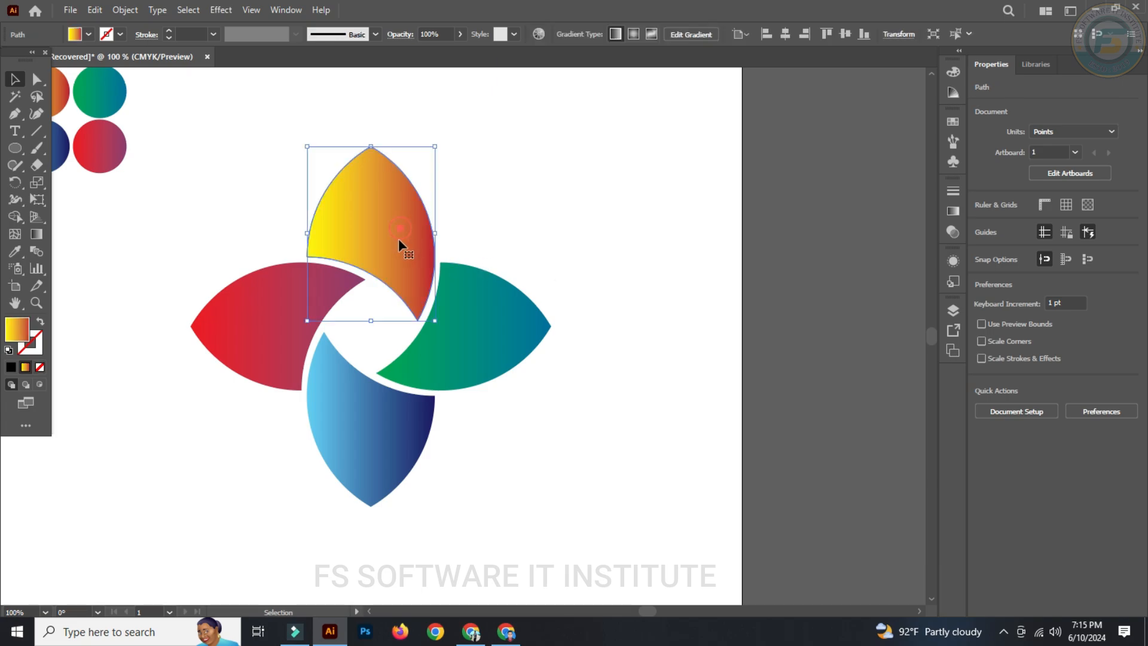
{"action": "left_click_drag", "start_coordinate": [399, 383], "coordinate": [402, 386]}
{"action": "right_click", "coordinate": [382, 244]}
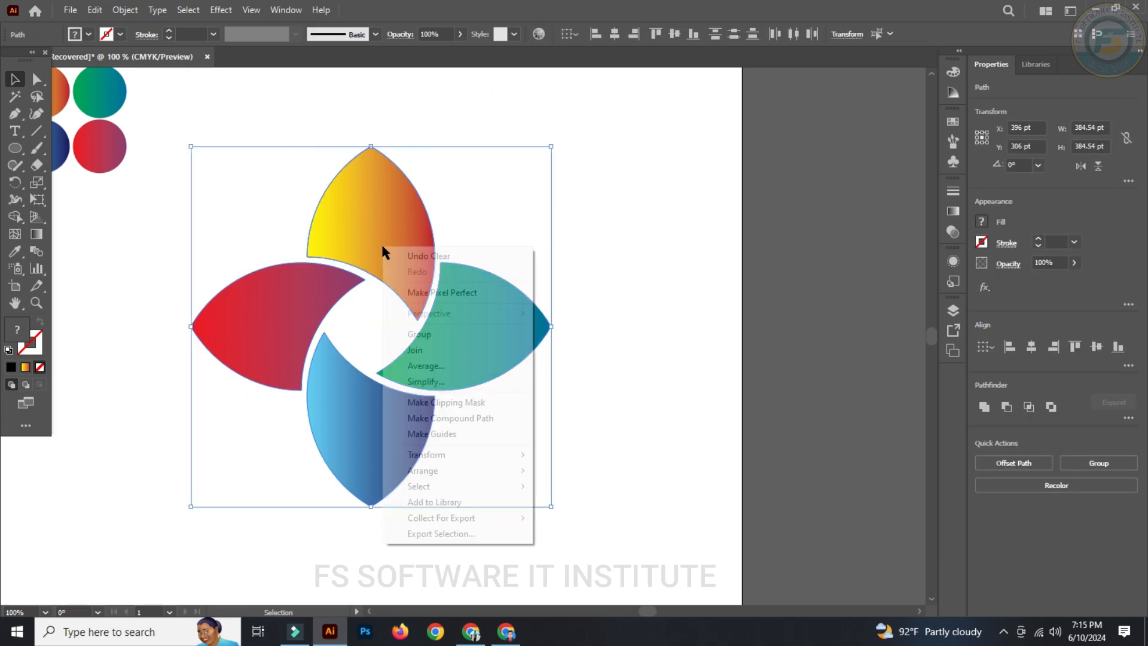
{"action": "left_click", "coordinate": [421, 335]}
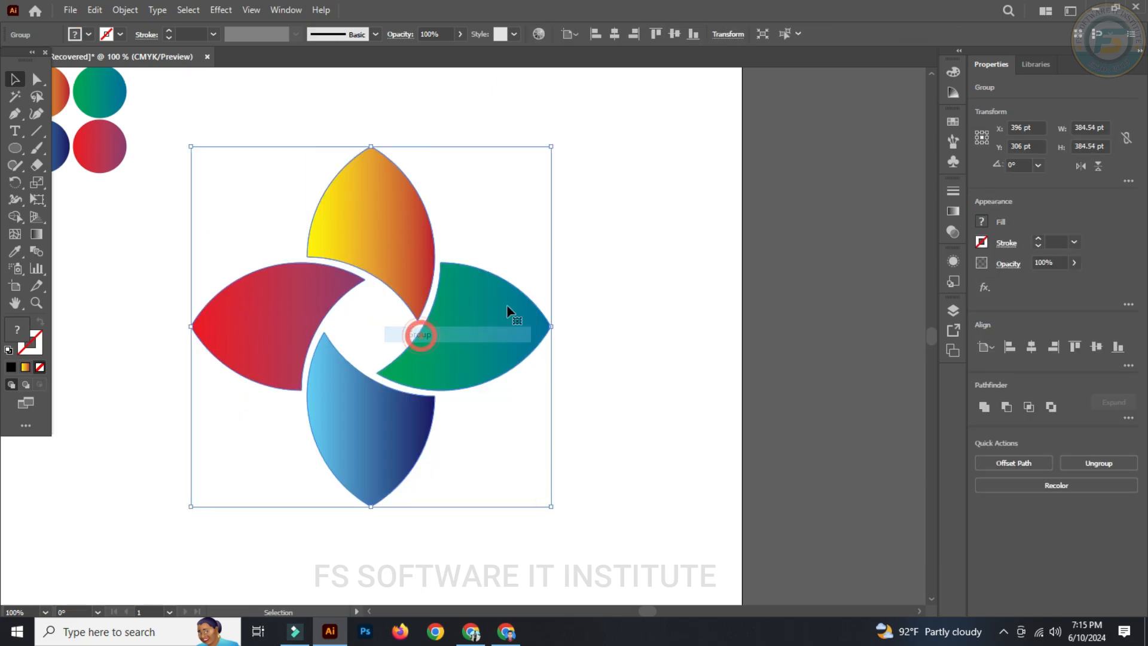
Step: Apply horizontal center alignment to the grouped logo and deselect it
{"action": "left_click", "coordinate": [585, 281]}
{"action": "left_click", "coordinate": [370, 259]}
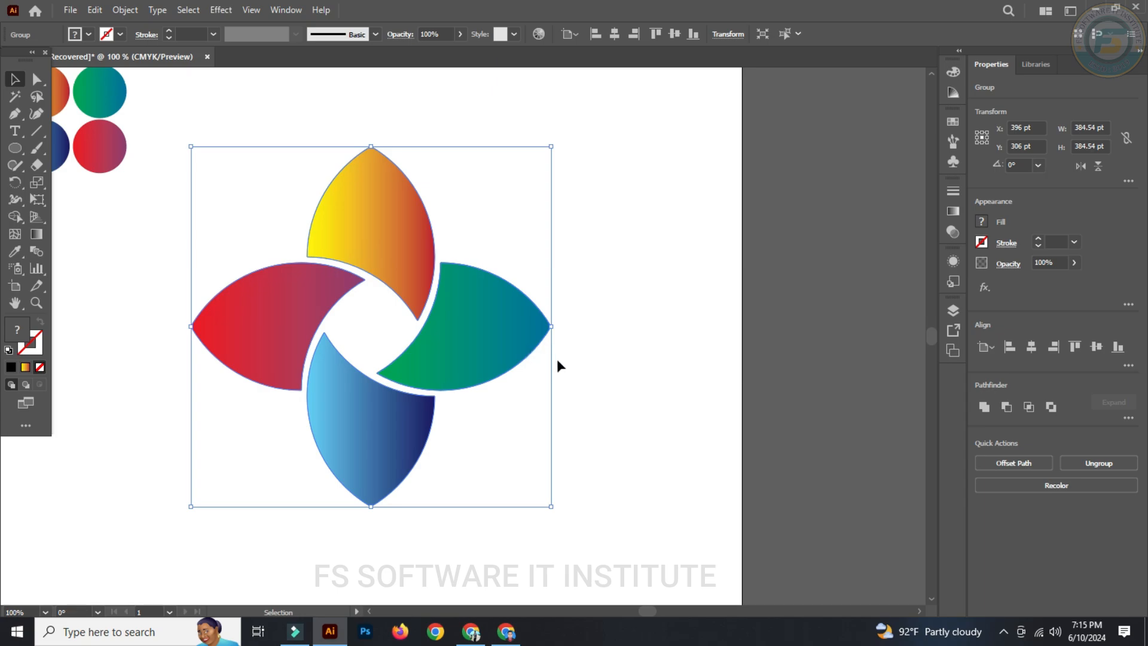
{"action": "left_click", "coordinate": [615, 35]}
{"action": "left_click", "coordinate": [643, 198]}
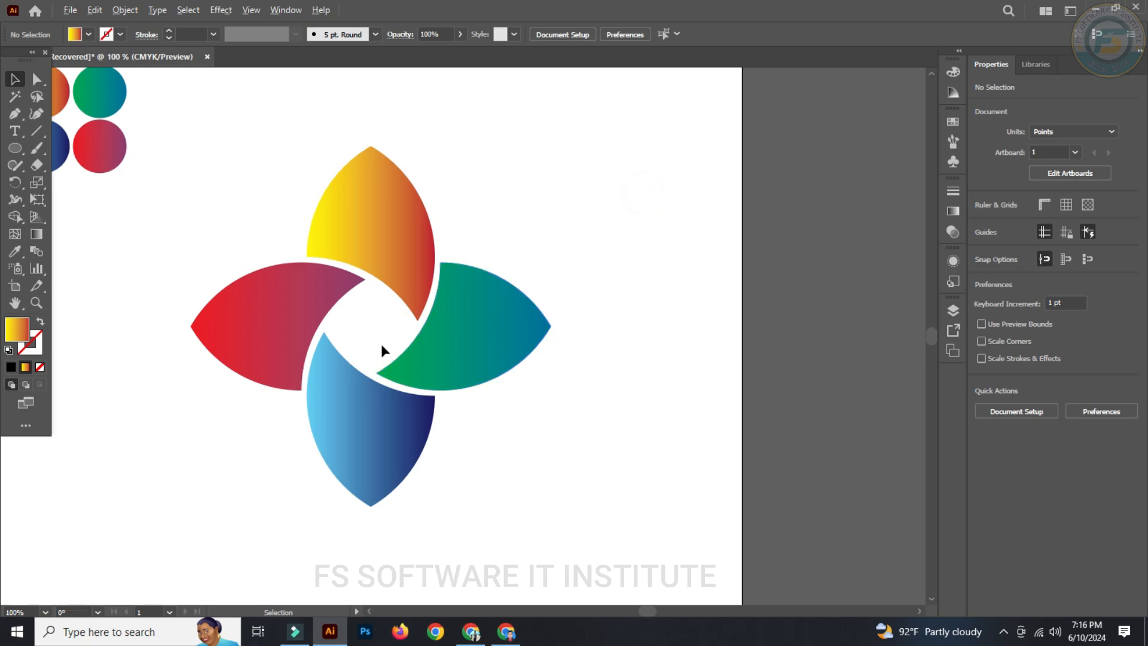
Step: Delete the four gradient reference circles in the artboard's upper-left corner
{"action": "scroll", "coordinate": [381, 344], "scroll_direction": "down", "scroll_amount": 2}
{"action": "left_click_drag", "start_coordinate": [381, 332], "coordinate": [467, 329]}
{"action": "scroll", "coordinate": [465, 321], "scroll_direction": "up", "scroll_amount": 2}
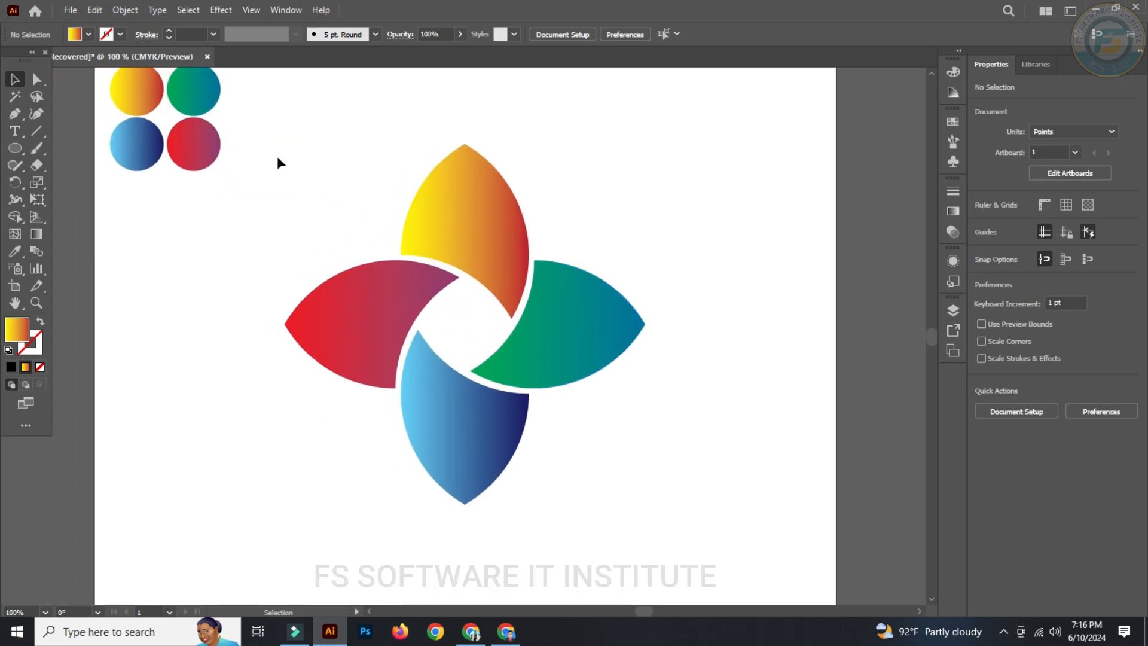
{"action": "left_click", "coordinate": [186, 144]}
{"action": "left_click_drag", "start_coordinate": [226, 198], "coordinate": [98, 82]}
{"action": "key", "text": "Delete"}
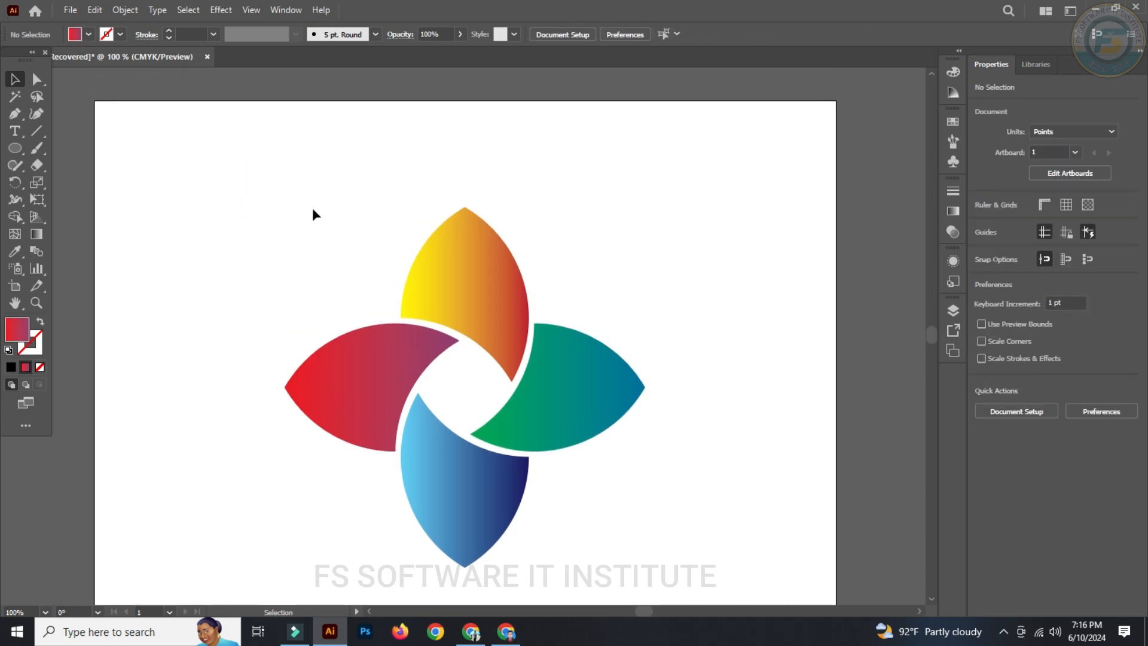
Step: Start a Drop Shadow effect on the grouped logo and move its settings dialog clear of the artwork
{"action": "scroll", "coordinate": [495, 354], "scroll_direction": "down", "scroll_amount": 1}
{"action": "scroll", "coordinate": [495, 354], "scroll_direction": "up", "scroll_amount": 1}
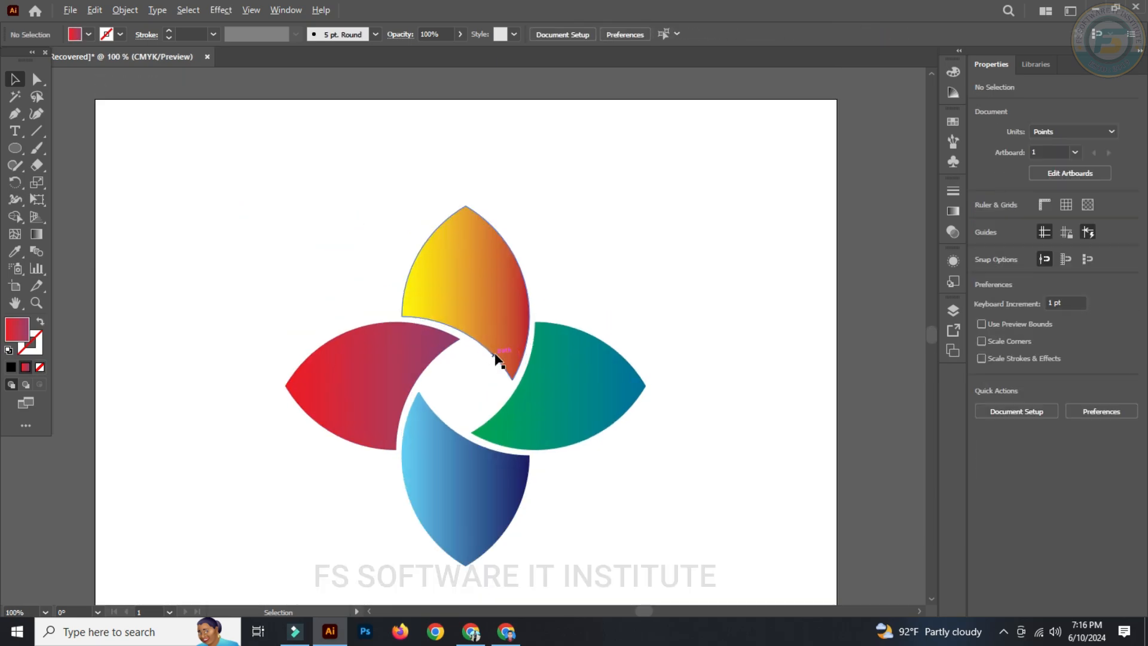
{"action": "left_click_drag", "start_coordinate": [499, 362], "coordinate": [496, 330]}
{"action": "left_click_drag", "start_coordinate": [292, 205], "coordinate": [598, 458]}
{"action": "left_click", "coordinate": [125, 10]}
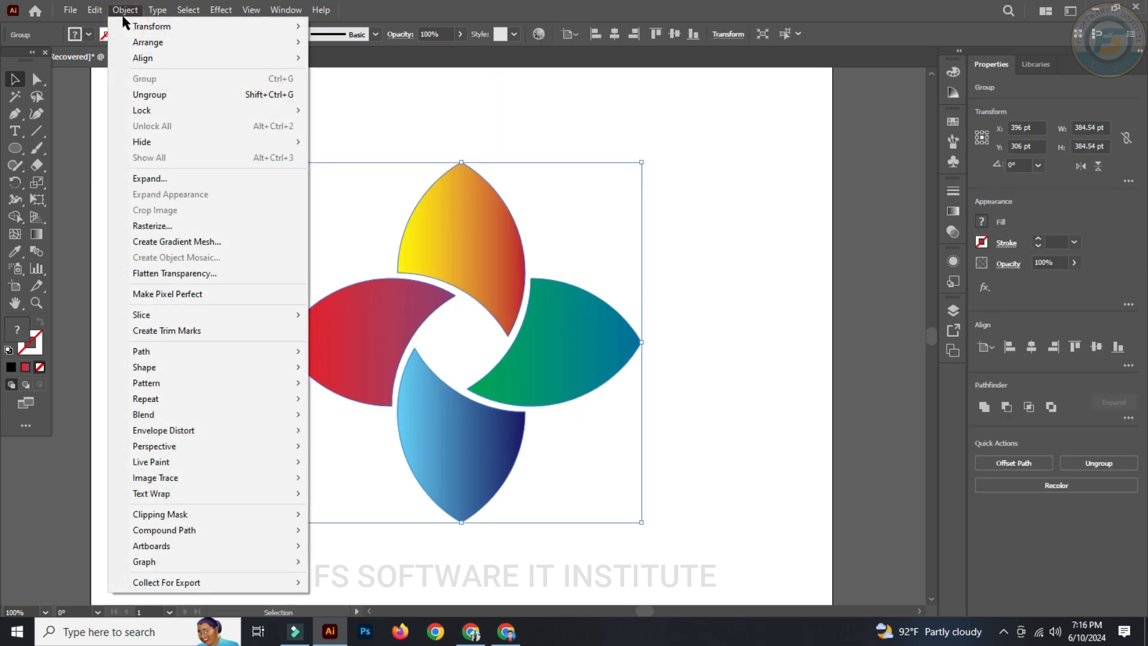
{"action": "left_click", "coordinate": [216, 11]}
{"action": "left_click", "coordinate": [216, 10]}
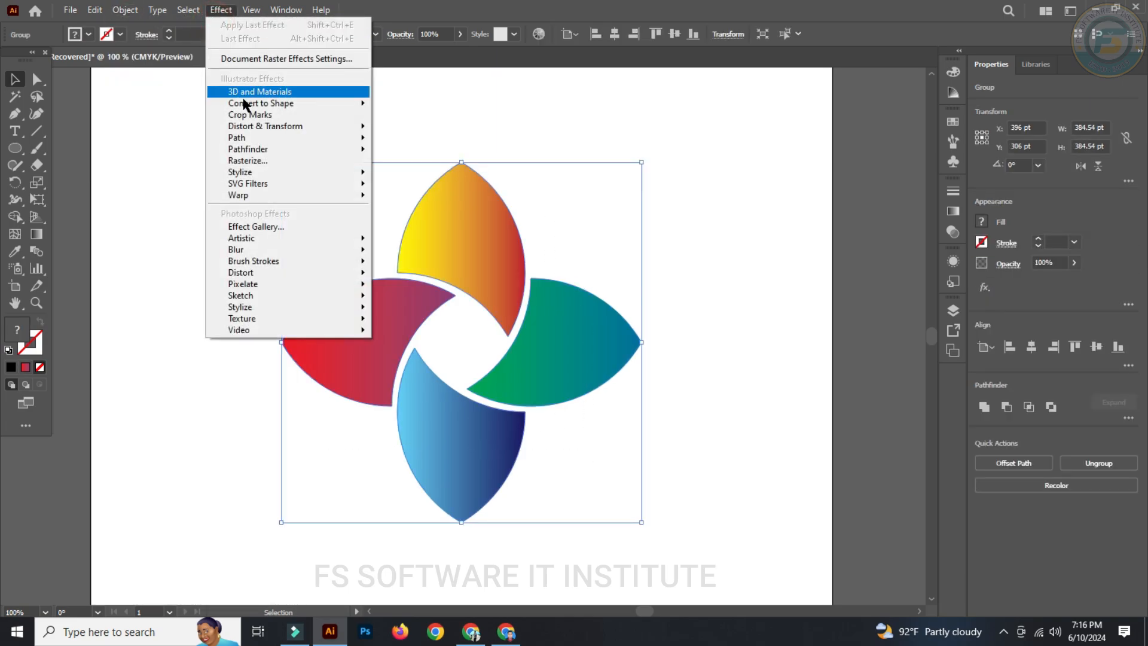
{"action": "mouse_move", "coordinate": [257, 186]}
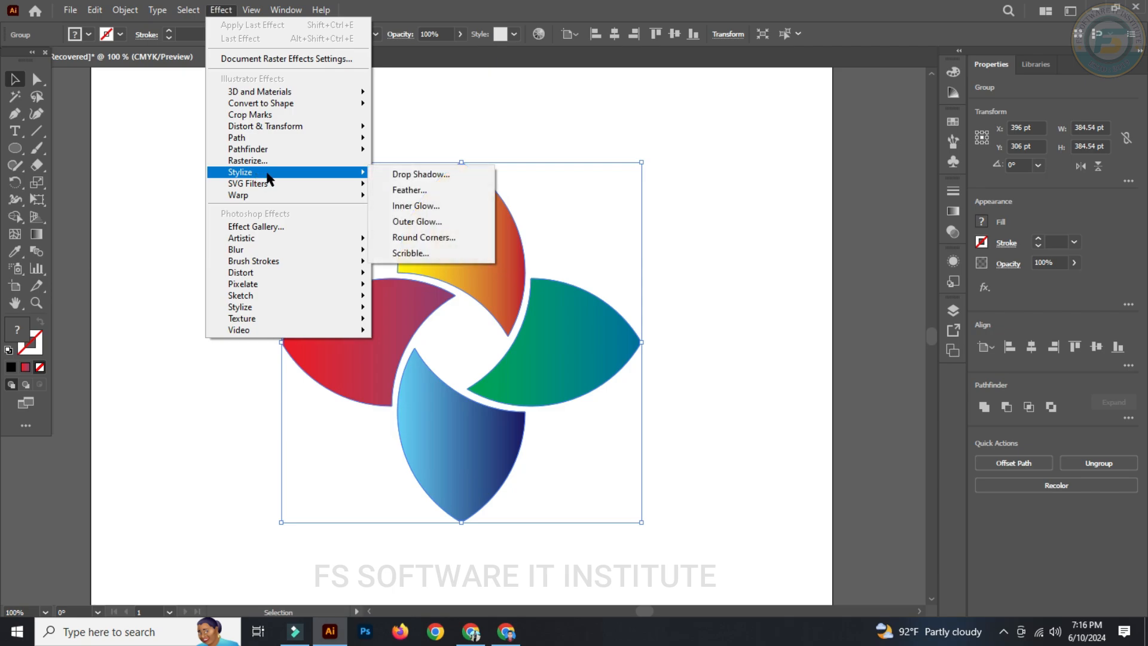
{"action": "left_click", "coordinate": [406, 175]}
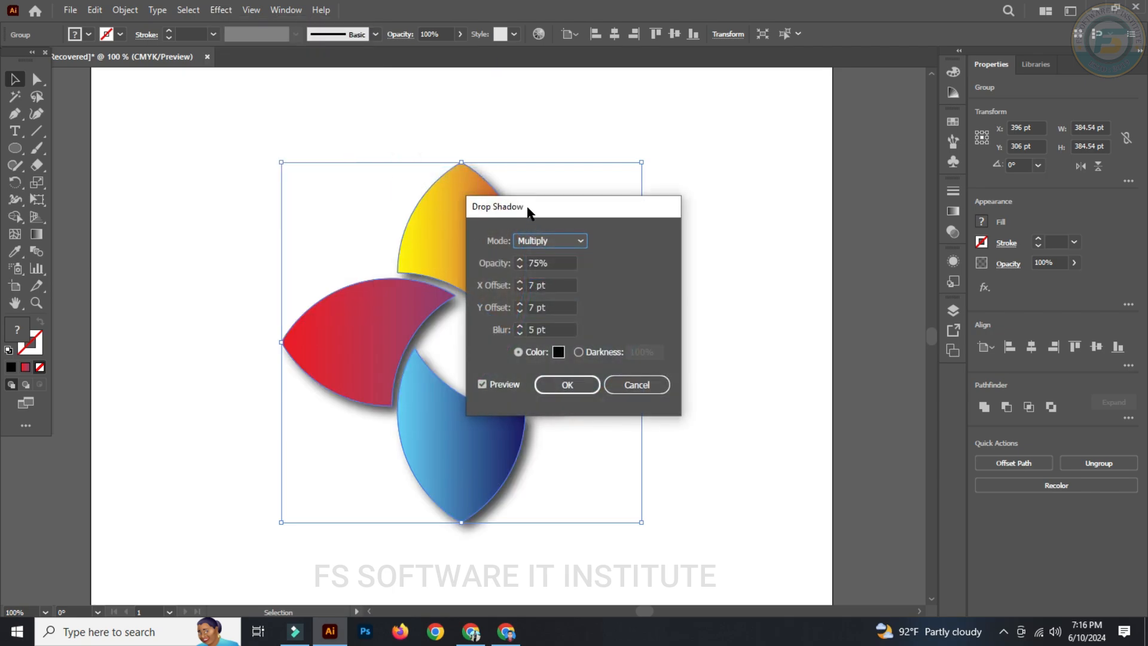
{"action": "left_click_drag", "start_coordinate": [528, 212], "coordinate": [764, 191]}
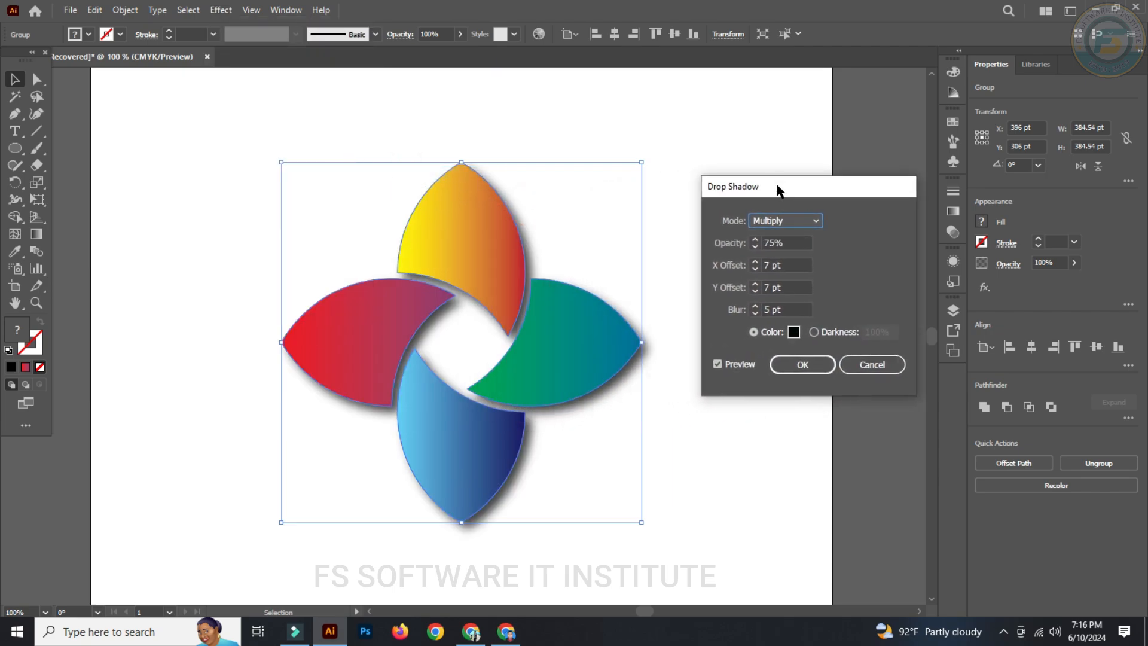
Step: Lower the drop shadow's opacity to 62%
{"action": "key", "text": "Tab"}
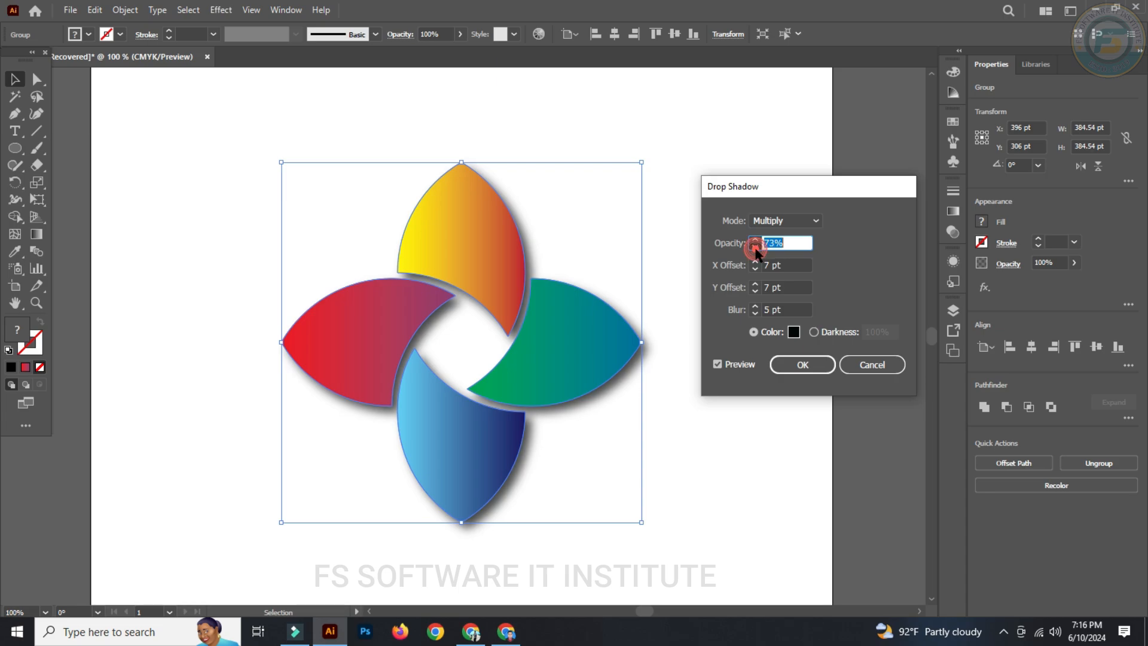
{"action": "left_click", "coordinate": [756, 247]}
{"action": "left_click", "coordinate": [755, 247]}
{"action": "left_click", "coordinate": [755, 246]}
{"action": "left_click", "coordinate": [756, 246]}
{"action": "left_click", "coordinate": [756, 247]}
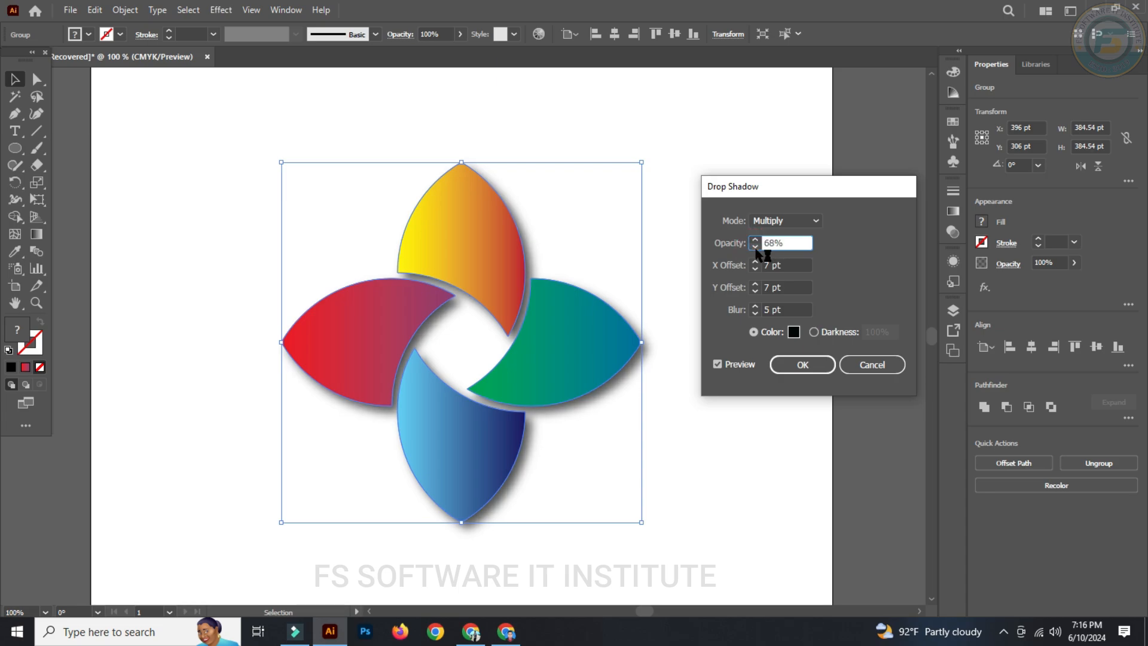
{"action": "left_click", "coordinate": [756, 247]}
{"action": "left_click", "coordinate": [755, 247]}
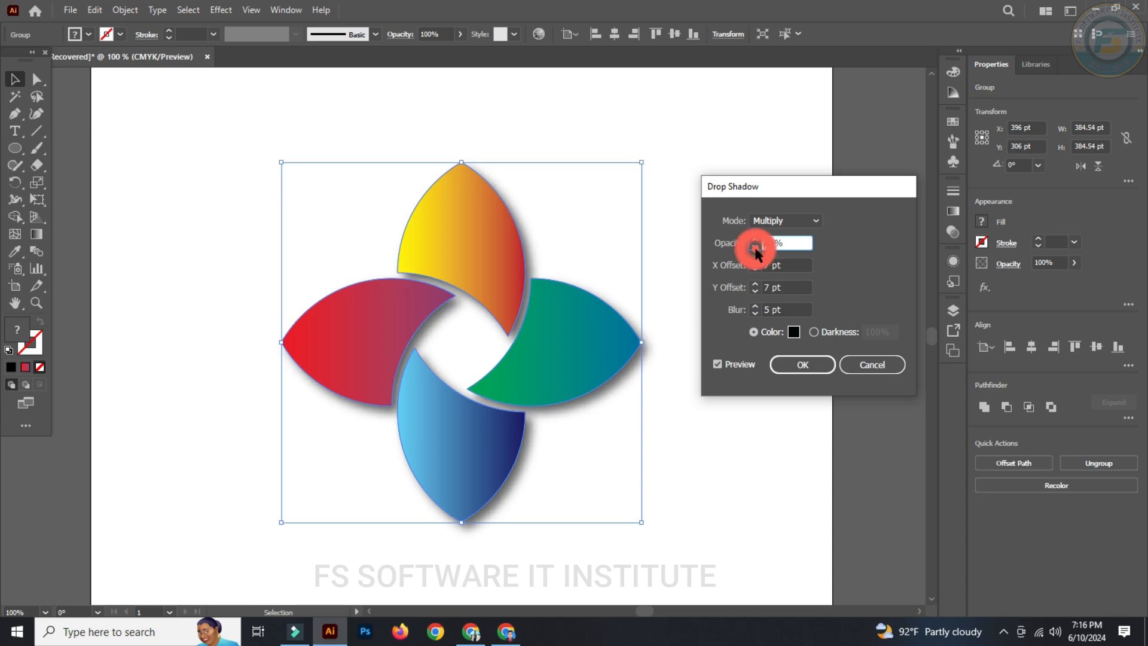
Step: Set the drop shadow's X and Y offsets to 3 pt each and apply the effect
{"action": "left_click", "coordinate": [756, 269]}
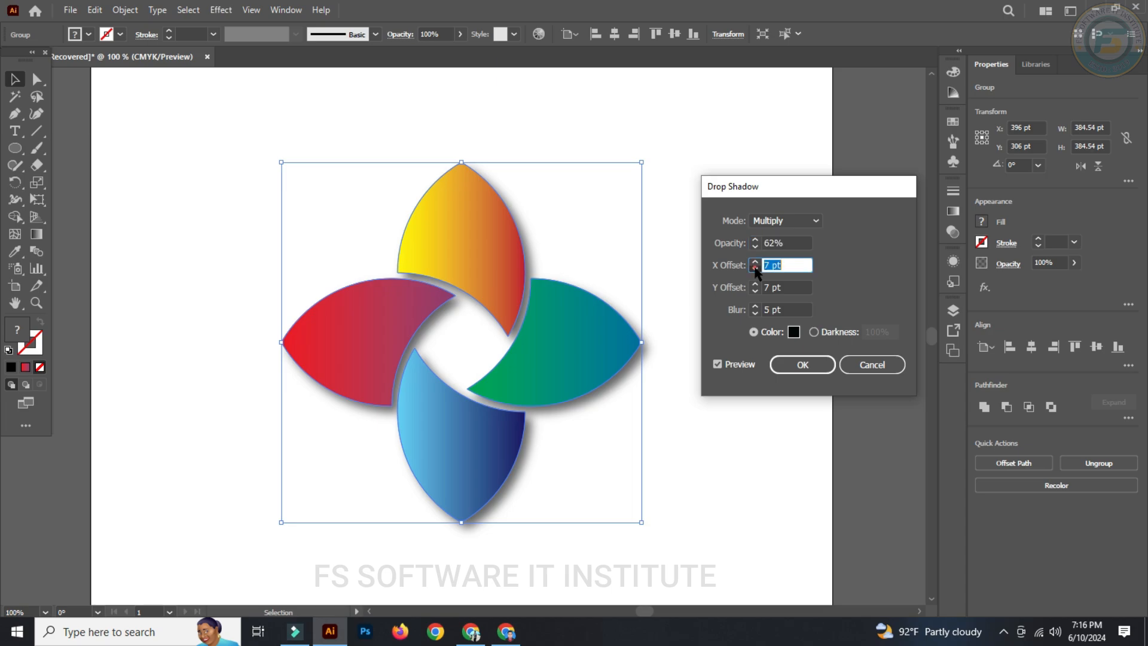
{"action": "left_click", "coordinate": [755, 269]}
{"action": "left_click", "coordinate": [756, 268]}
{"action": "left_click", "coordinate": [755, 269]}
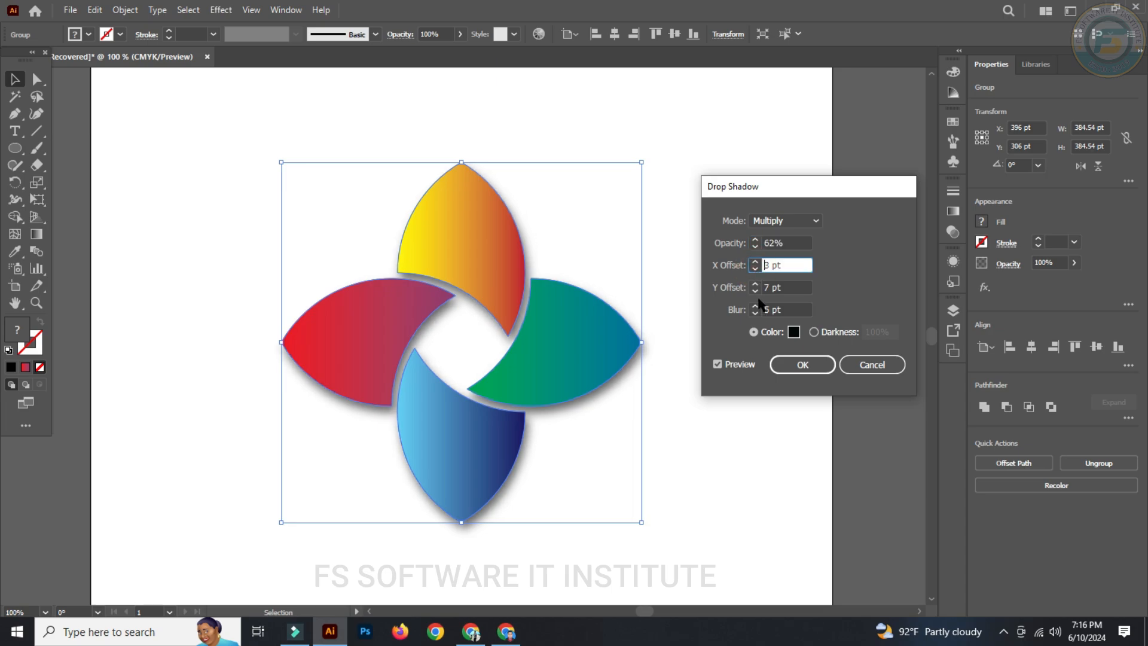
{"action": "left_click", "coordinate": [755, 291]}
{"action": "left_click", "coordinate": [756, 292]}
{"action": "left_click", "coordinate": [756, 292]}
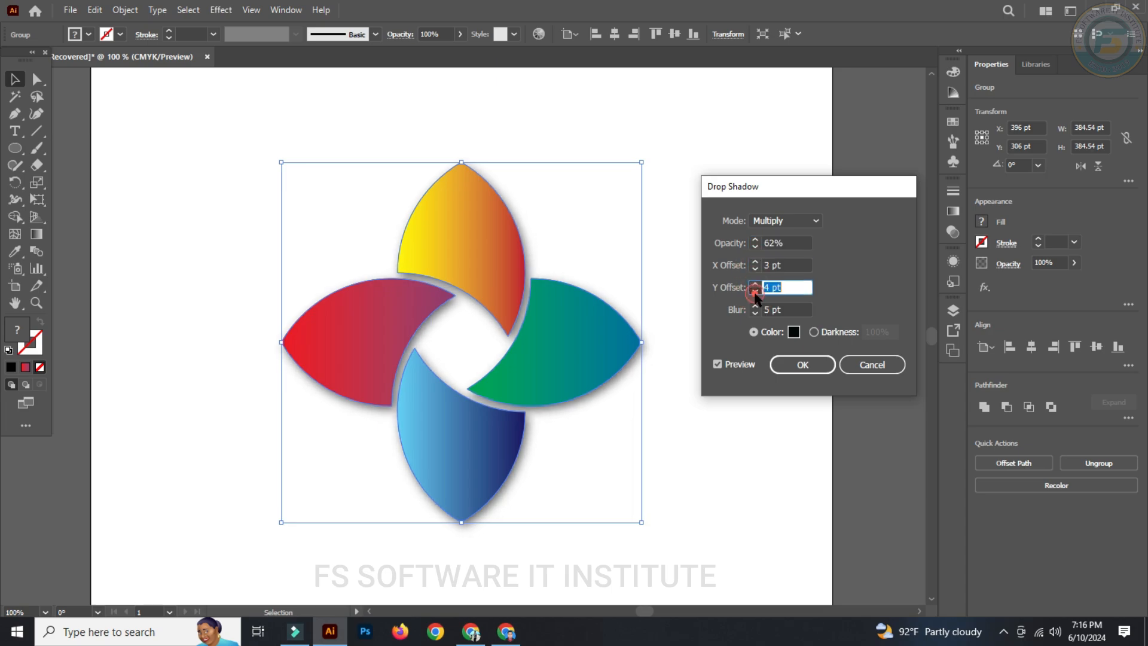
{"action": "left_click", "coordinate": [756, 292]}
{"action": "left_click", "coordinate": [805, 362]}
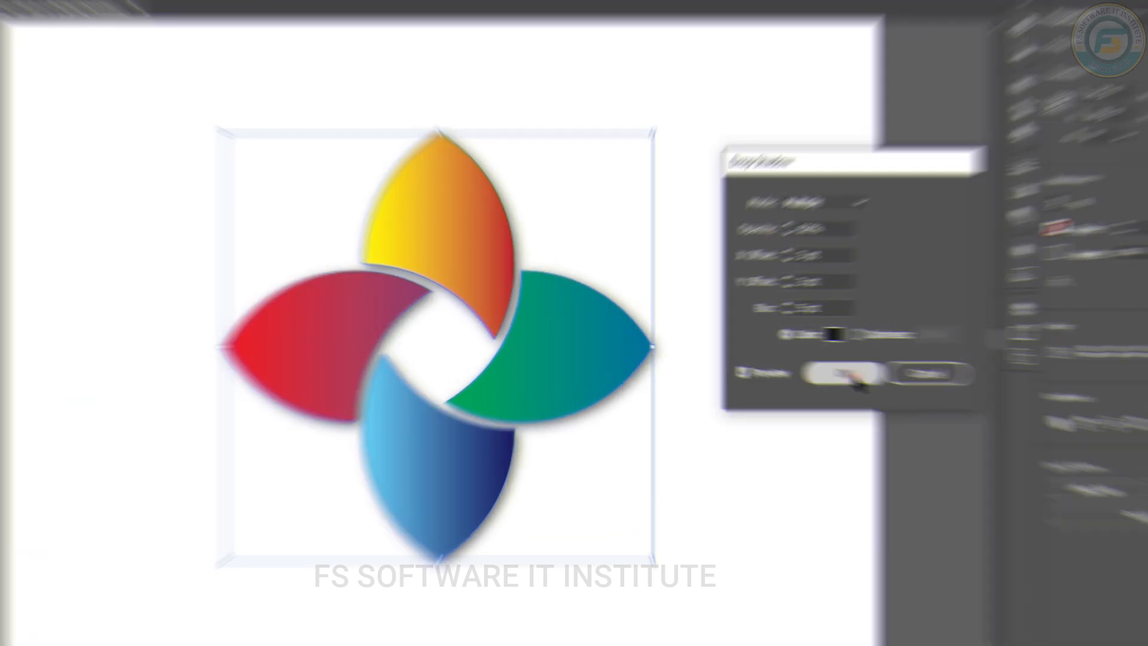